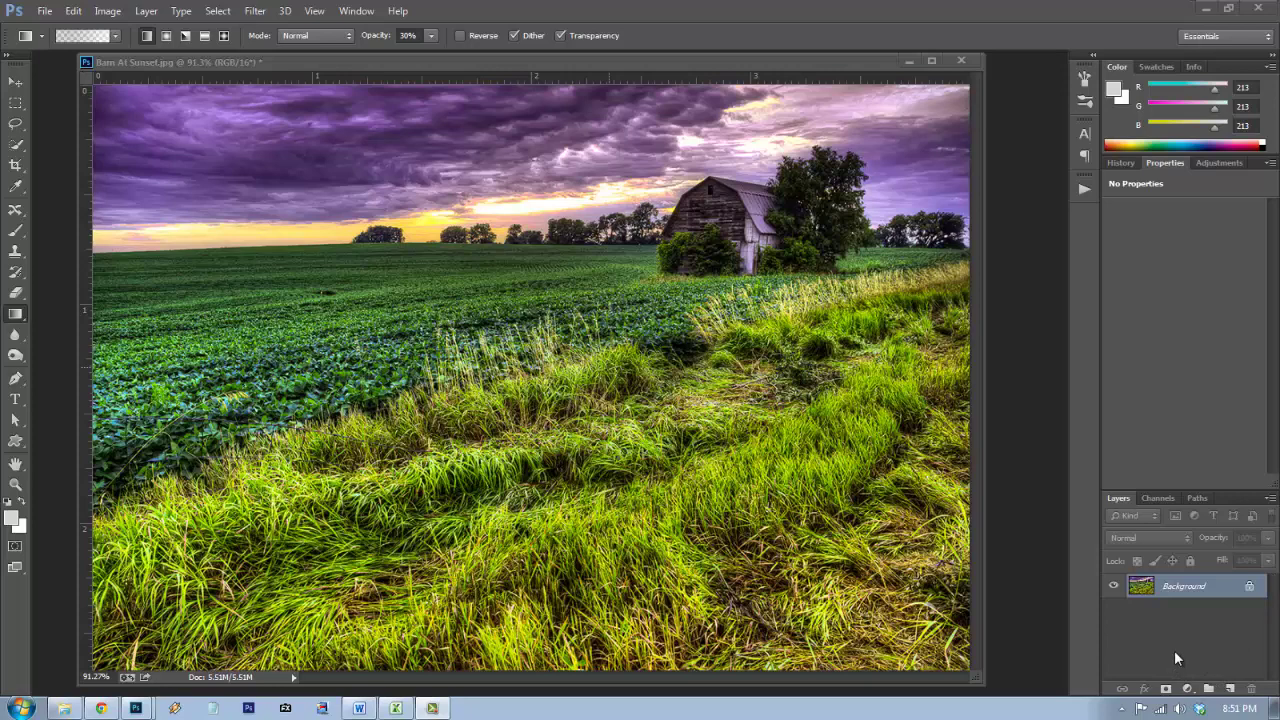
Duplicate the Background layer and desaturate the copy to black and white.
{"action": "key", "text": "ctrl+j"}
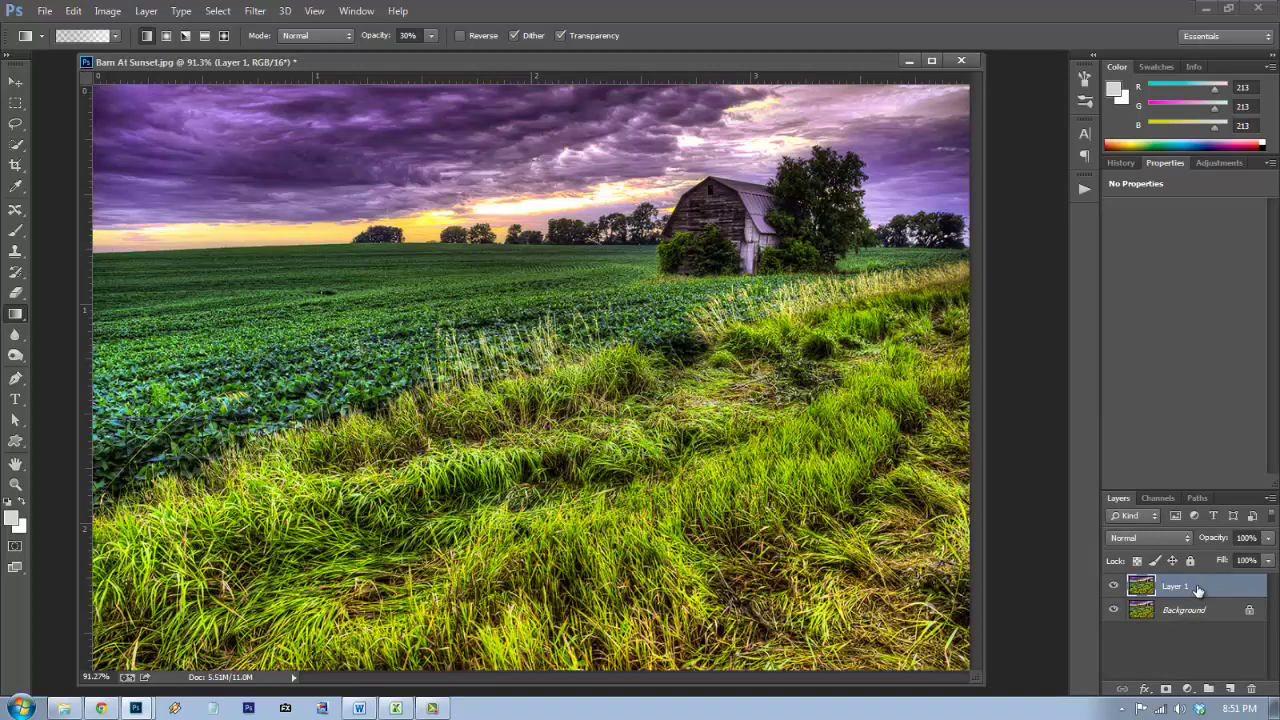
{"action": "key", "text": "ctrl+shift+u"}
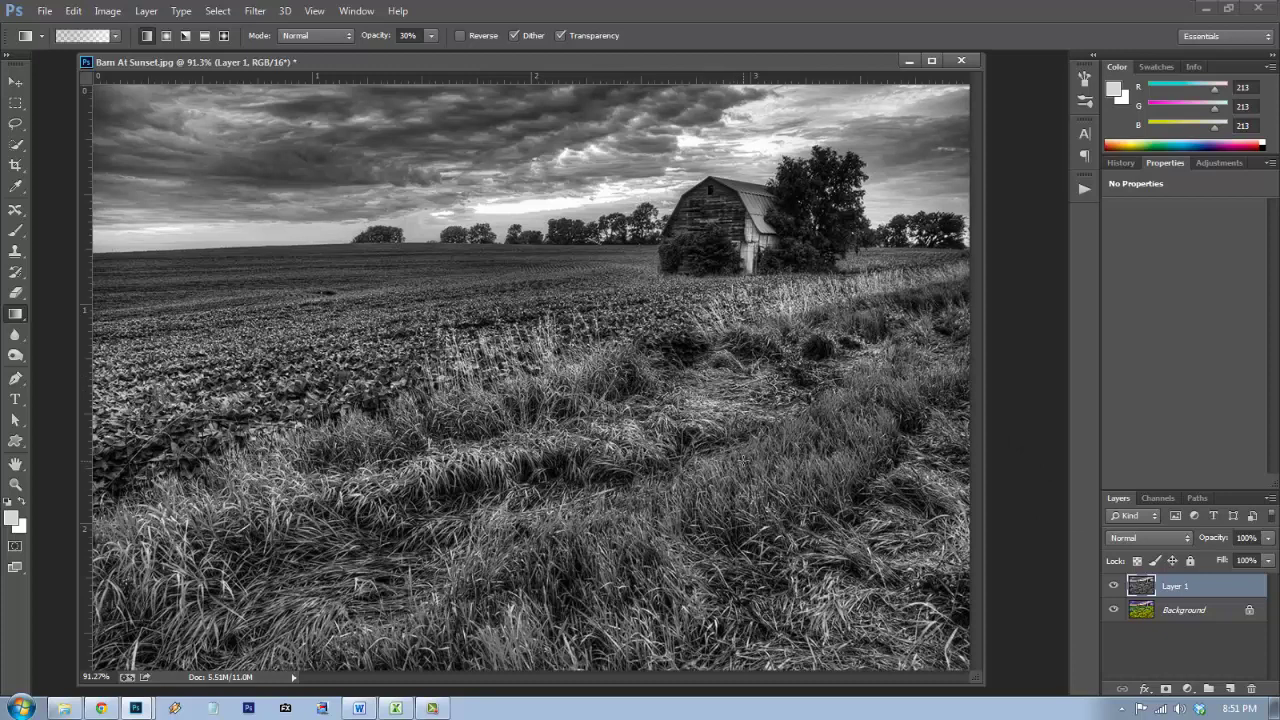
Add a Threshold adjustment layer and try levels 1 and 255 to check the darkest and brightest areas.
{"action": "left_click", "coordinate": [1186, 689]}
{"action": "left_click", "coordinate": [1169, 640]}
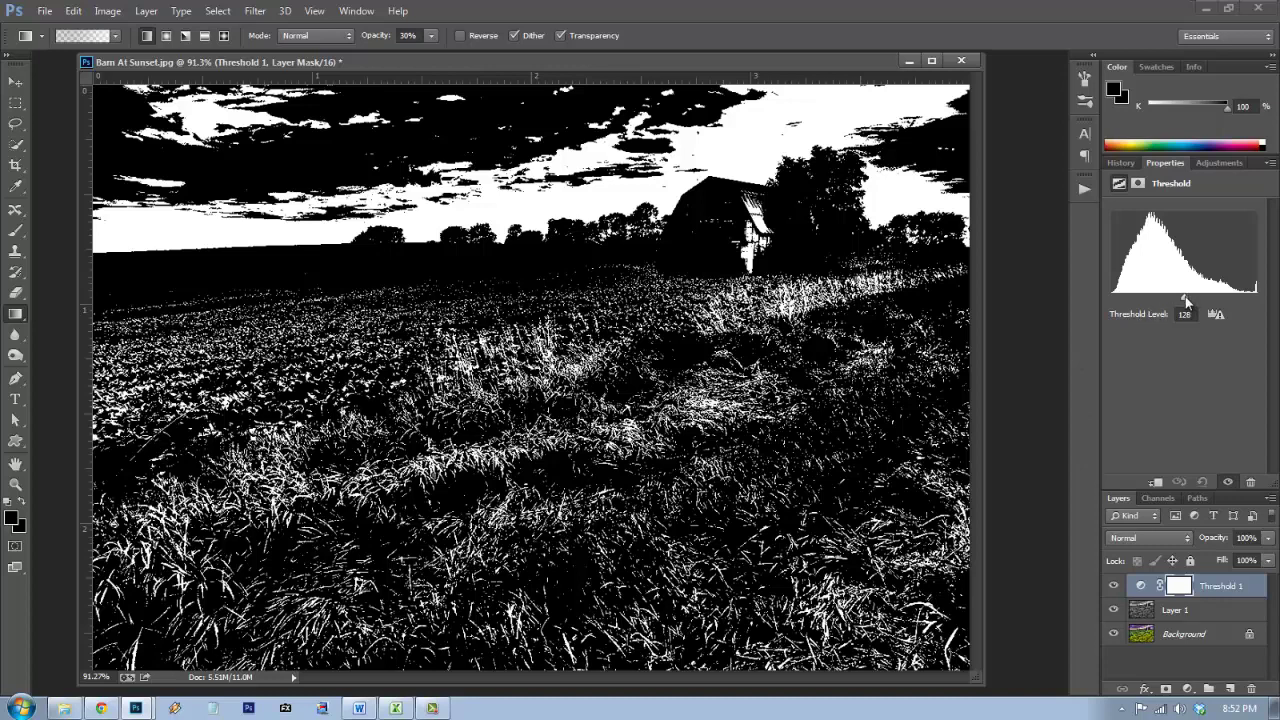
{"action": "left_click_drag", "start_coordinate": [1184, 296], "coordinate": [1091, 310]}
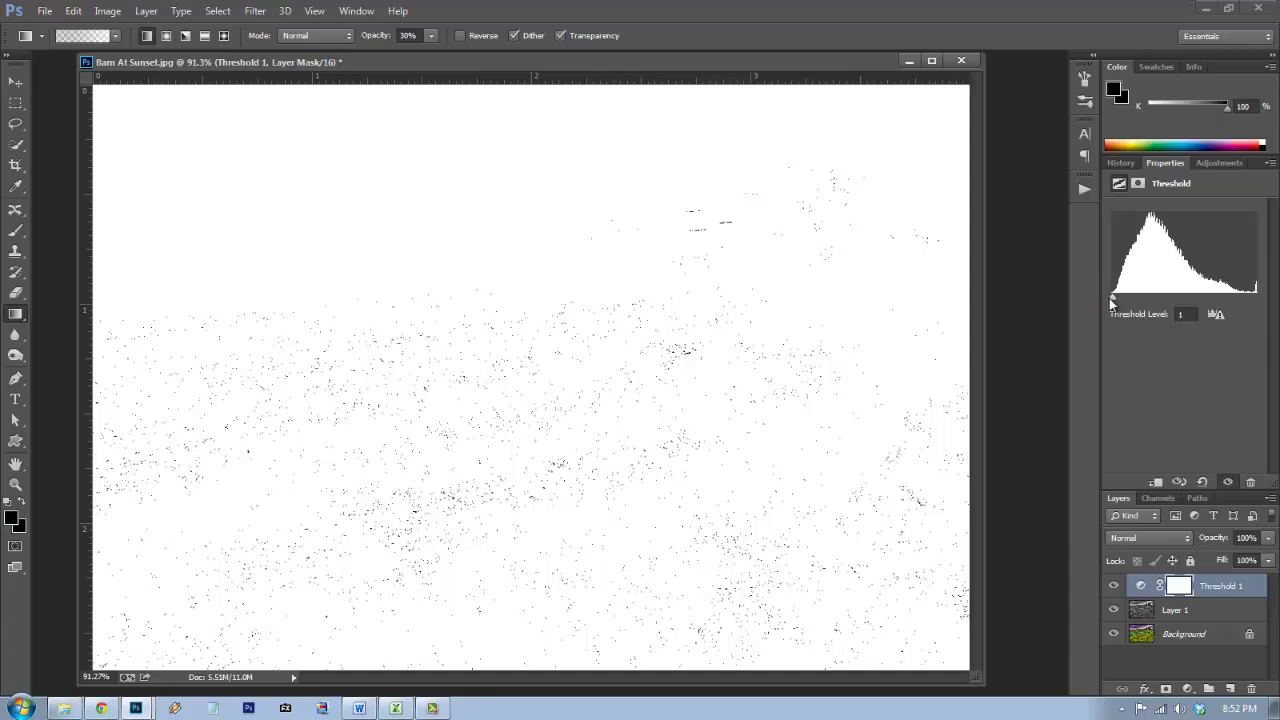
{"action": "left_click_drag", "start_coordinate": [1110, 299], "coordinate": [1110, 297]}
{"action": "left_click_drag", "start_coordinate": [1112, 296], "coordinate": [1276, 297]}
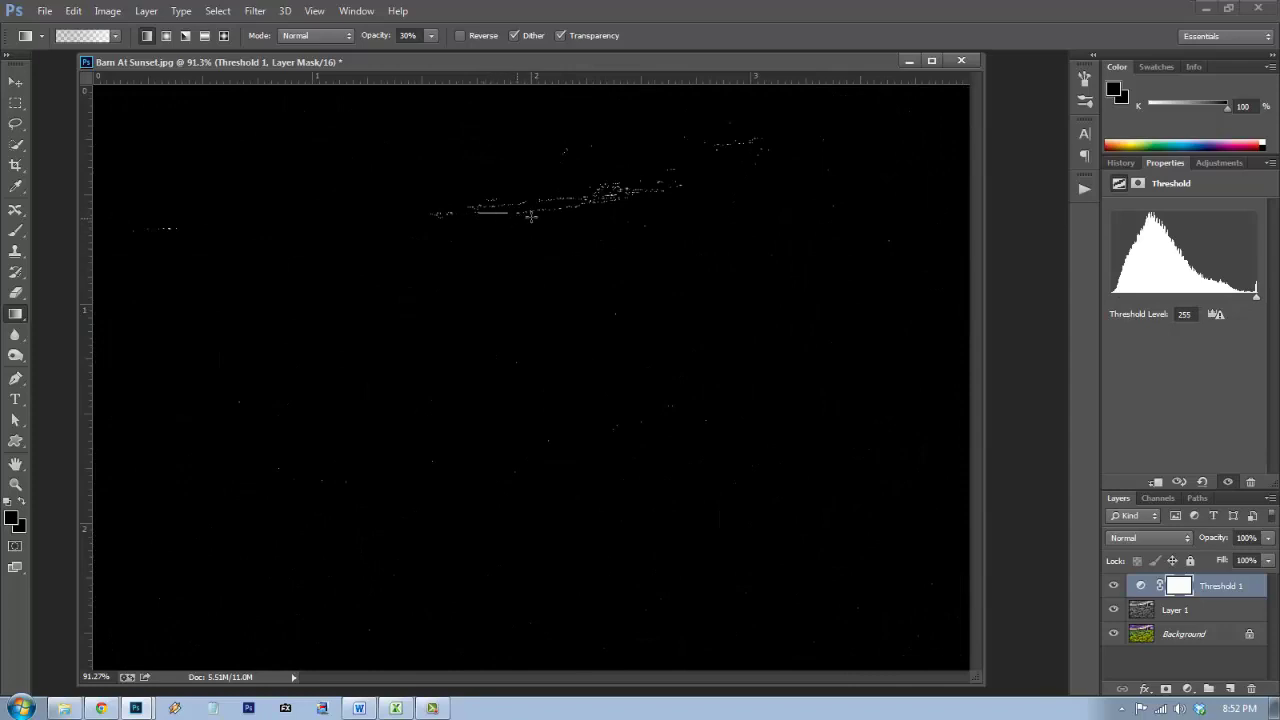
Compare the image with the Threshold layer hidden and shown, and delete the Threshold layer.
{"action": "left_click", "coordinate": [1113, 585]}
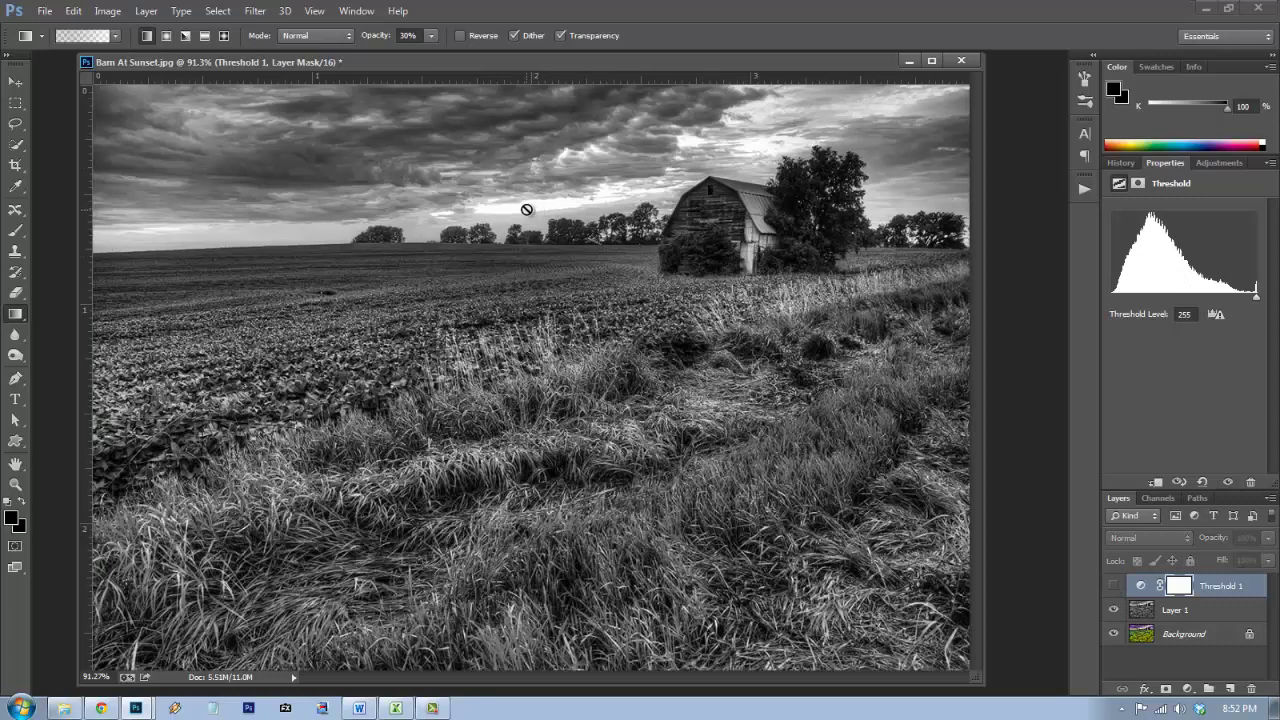
{"action": "left_click", "coordinate": [1113, 585]}
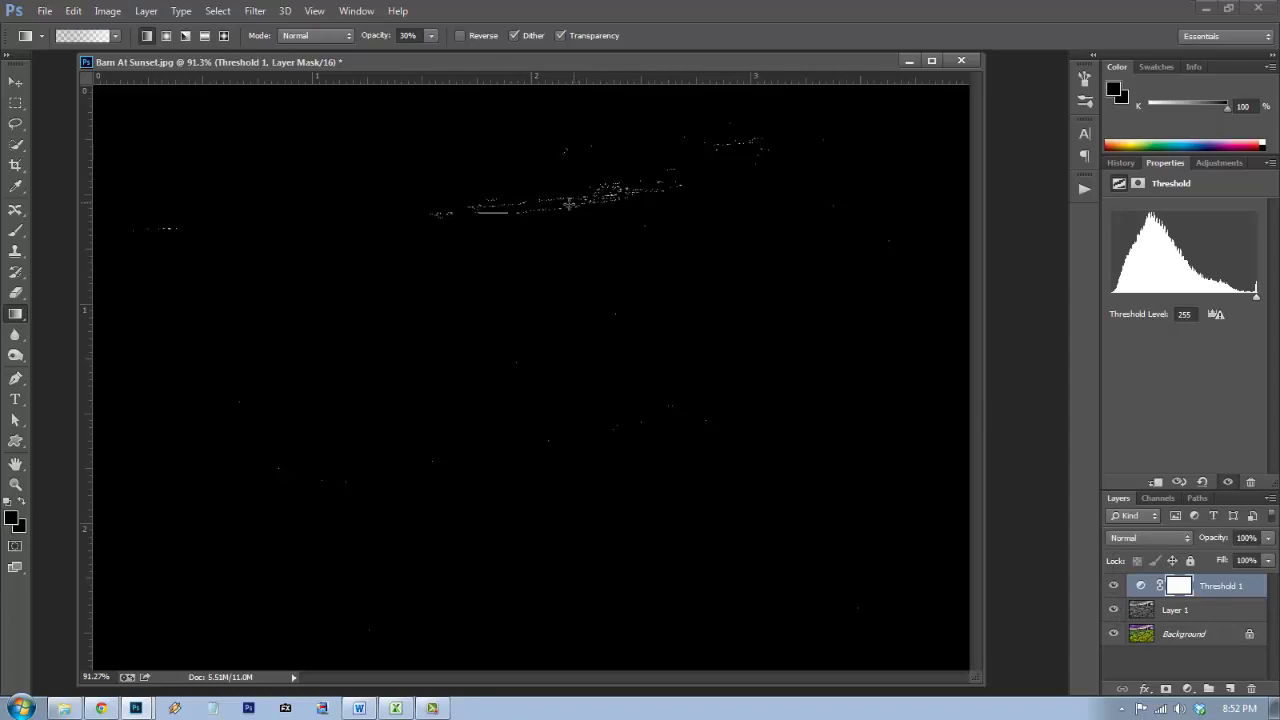
{"action": "left_click", "coordinate": [1114, 585]}
{"action": "left_click", "coordinate": [1140, 586]}
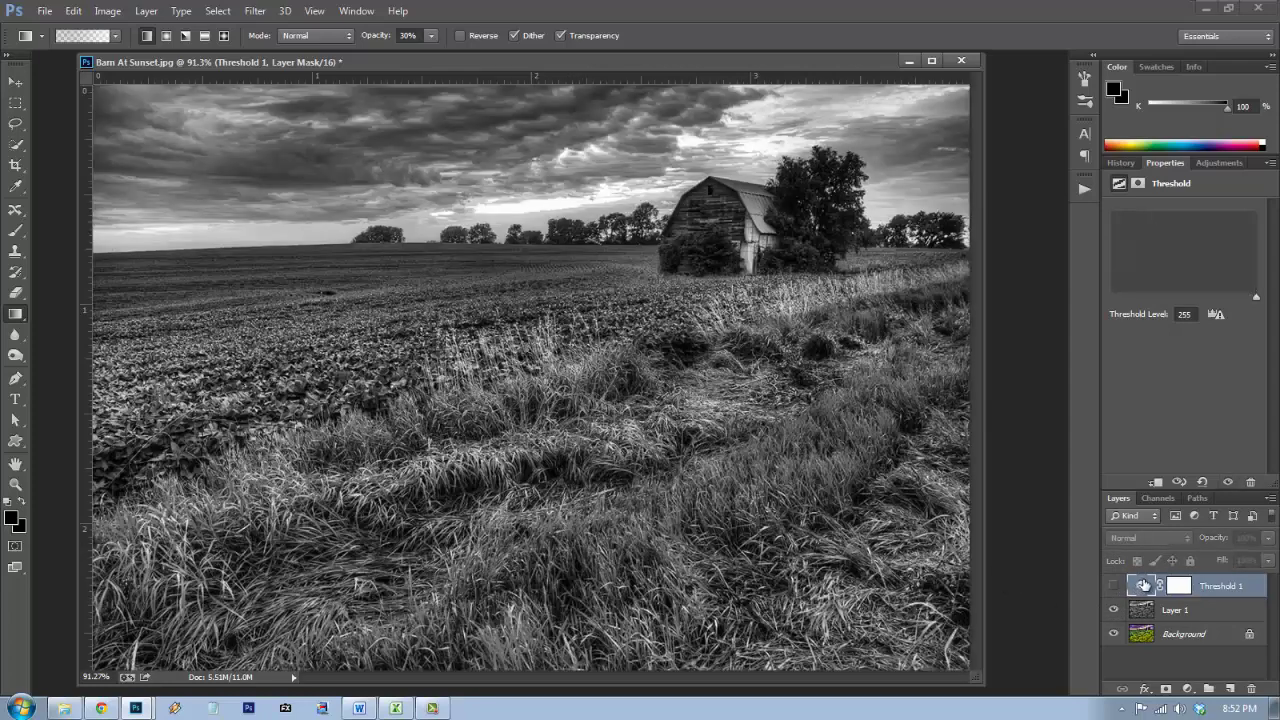
{"action": "key", "text": "Delete"}
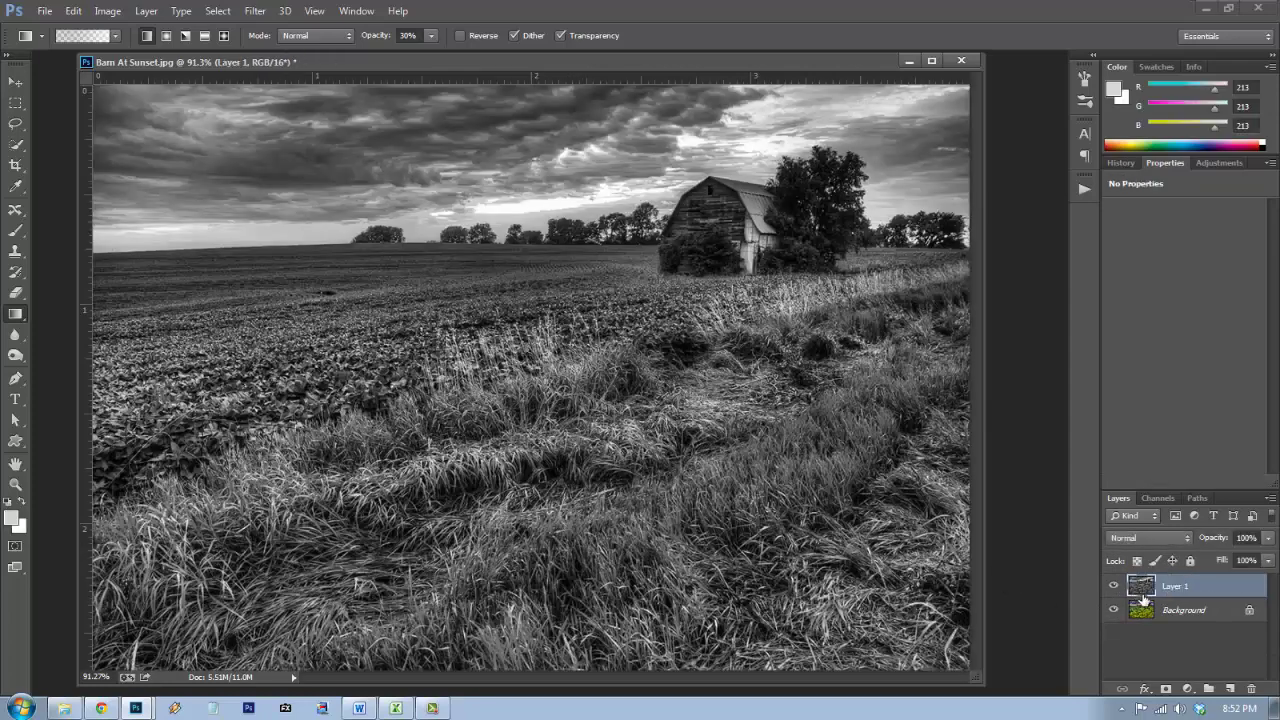
Open the desaturated layer in Topaz BW Effects 2, reset its settings and close the preset preview.
{"action": "left_click", "coordinate": [254, 10]}
{"action": "mouse_move", "coordinate": [297, 364]}
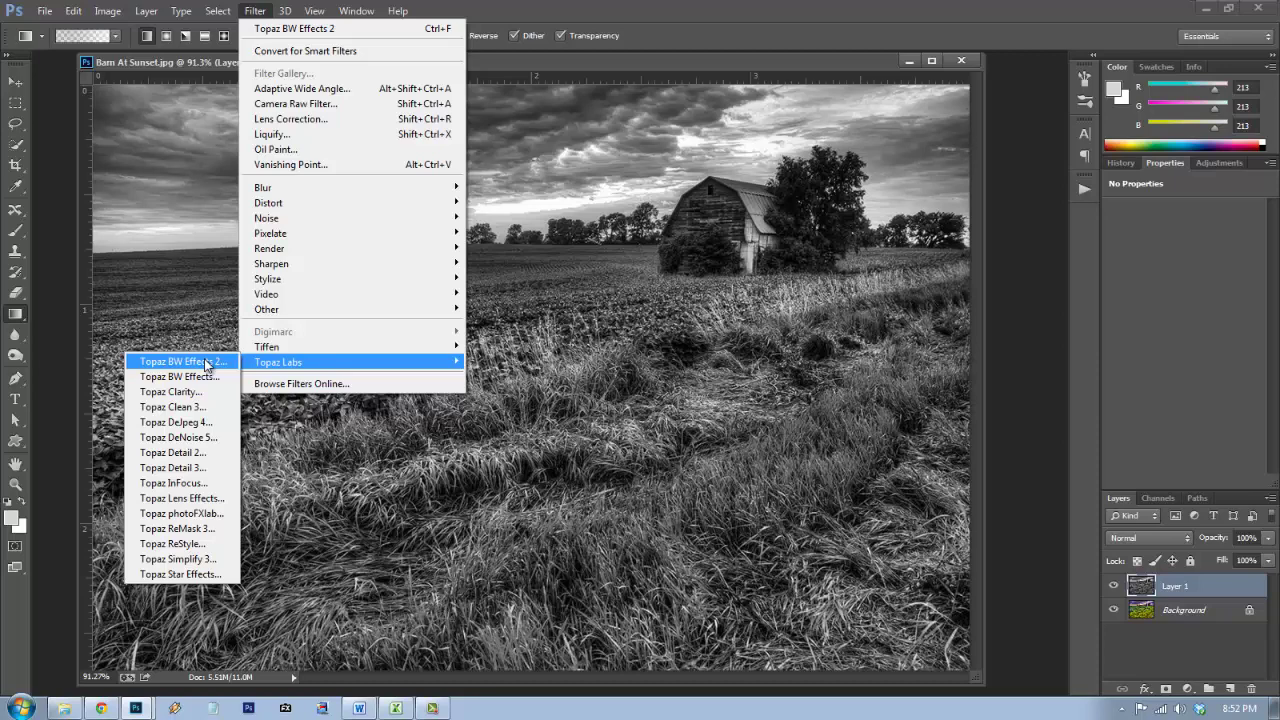
{"action": "left_click", "coordinate": [207, 363]}
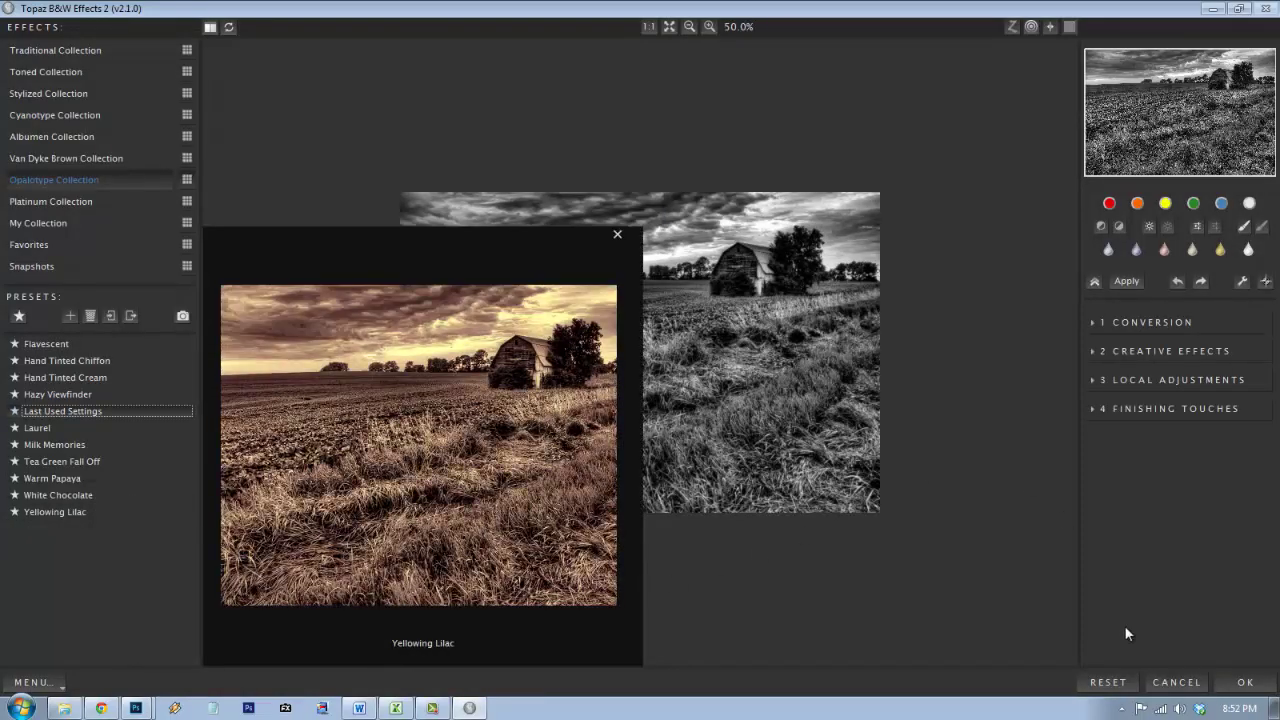
{"action": "left_click", "coordinate": [1110, 685]}
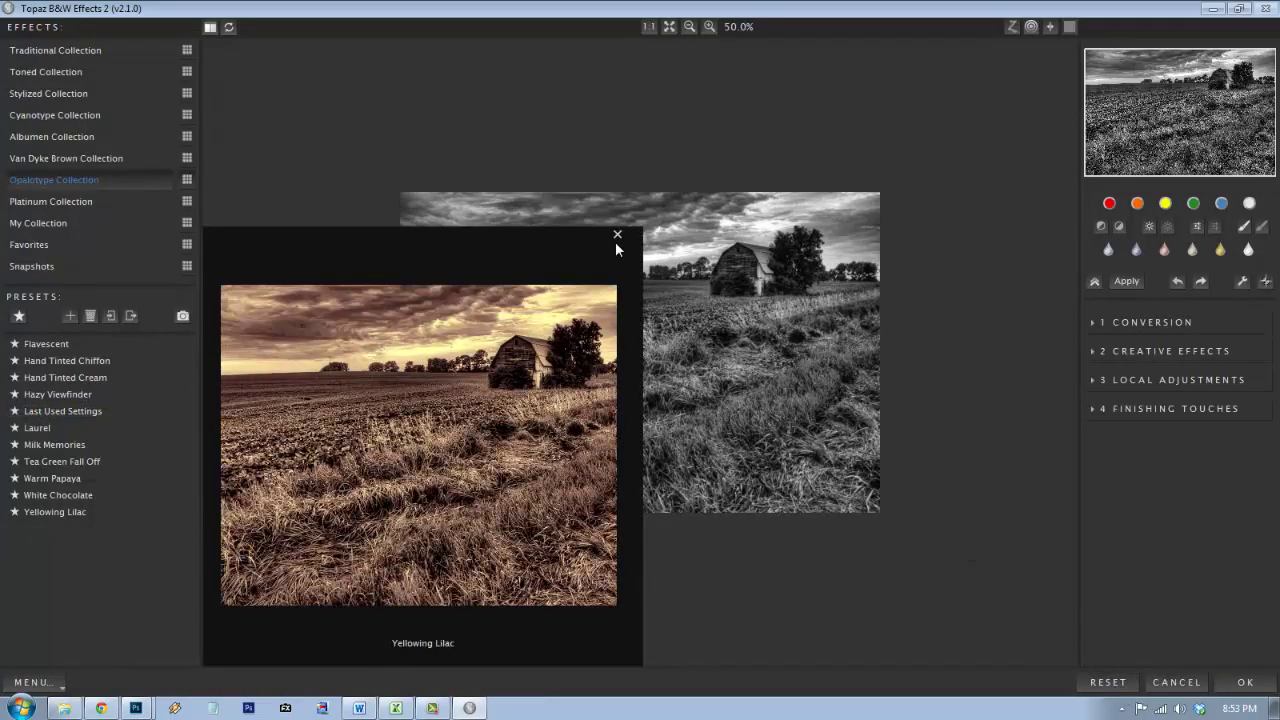
{"action": "left_click", "coordinate": [616, 238]}
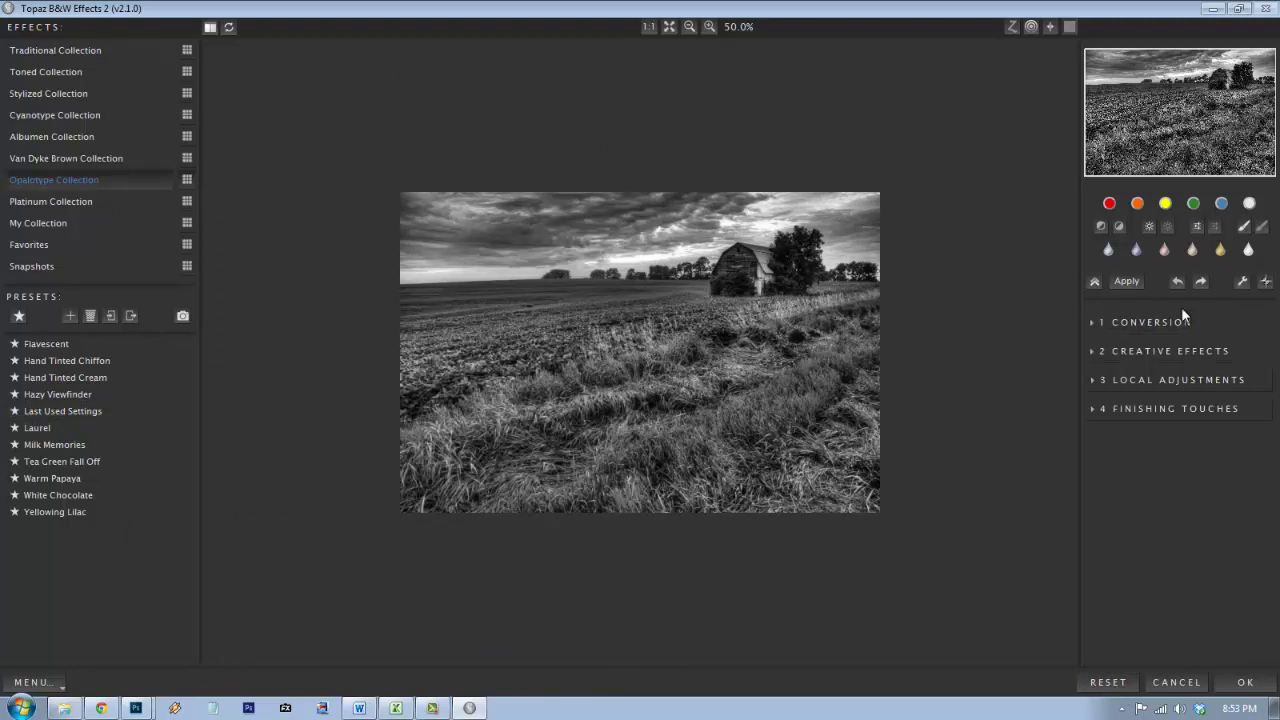
In the Basic Exposure conversion settings, set Boost Blacks and Boost Whites to 0.08.
{"action": "left_click", "coordinate": [1090, 324]}
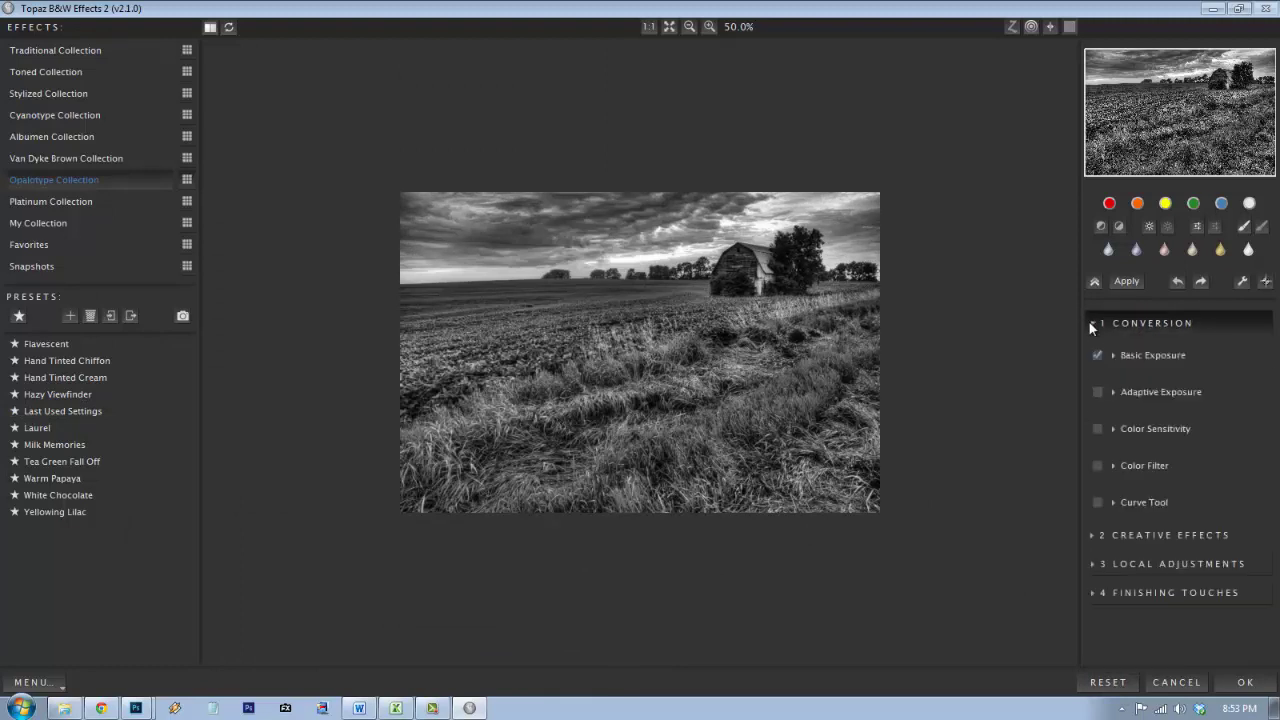
{"action": "left_click", "coordinate": [1128, 356]}
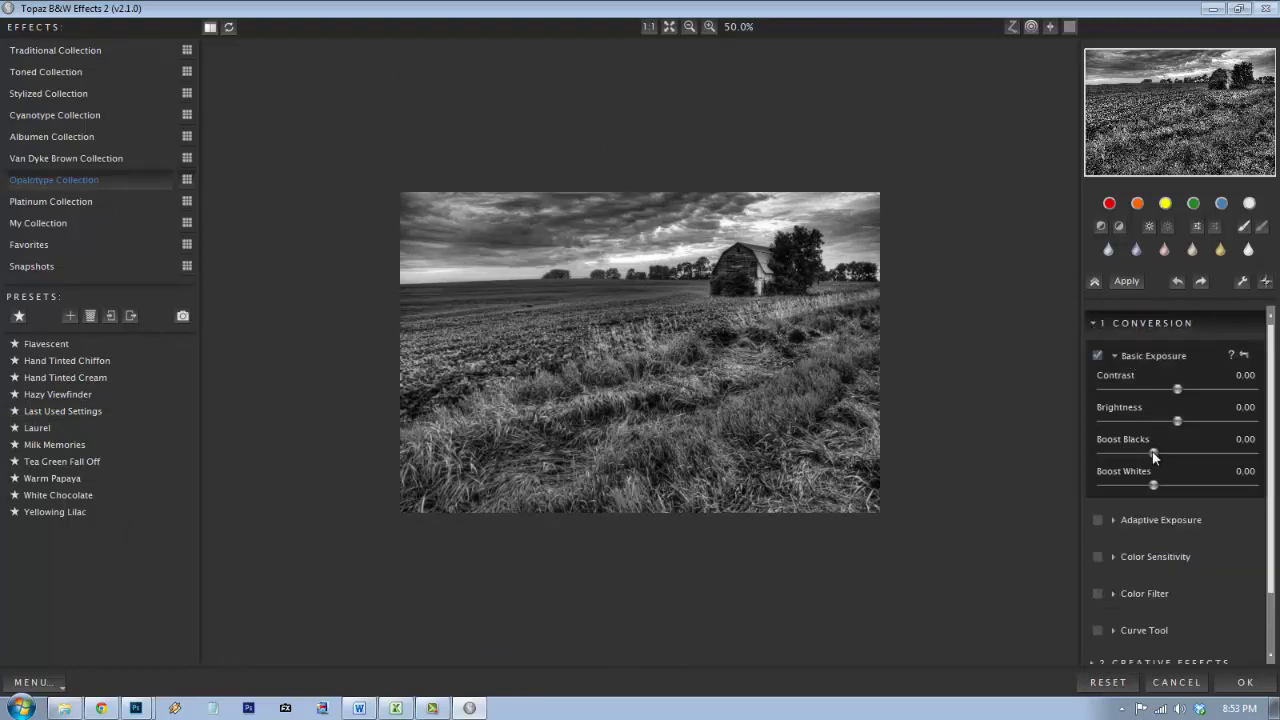
{"action": "left_click_drag", "start_coordinate": [1153, 452], "coordinate": [1161, 456]}
{"action": "left_click_drag", "start_coordinate": [1155, 487], "coordinate": [1162, 485]}
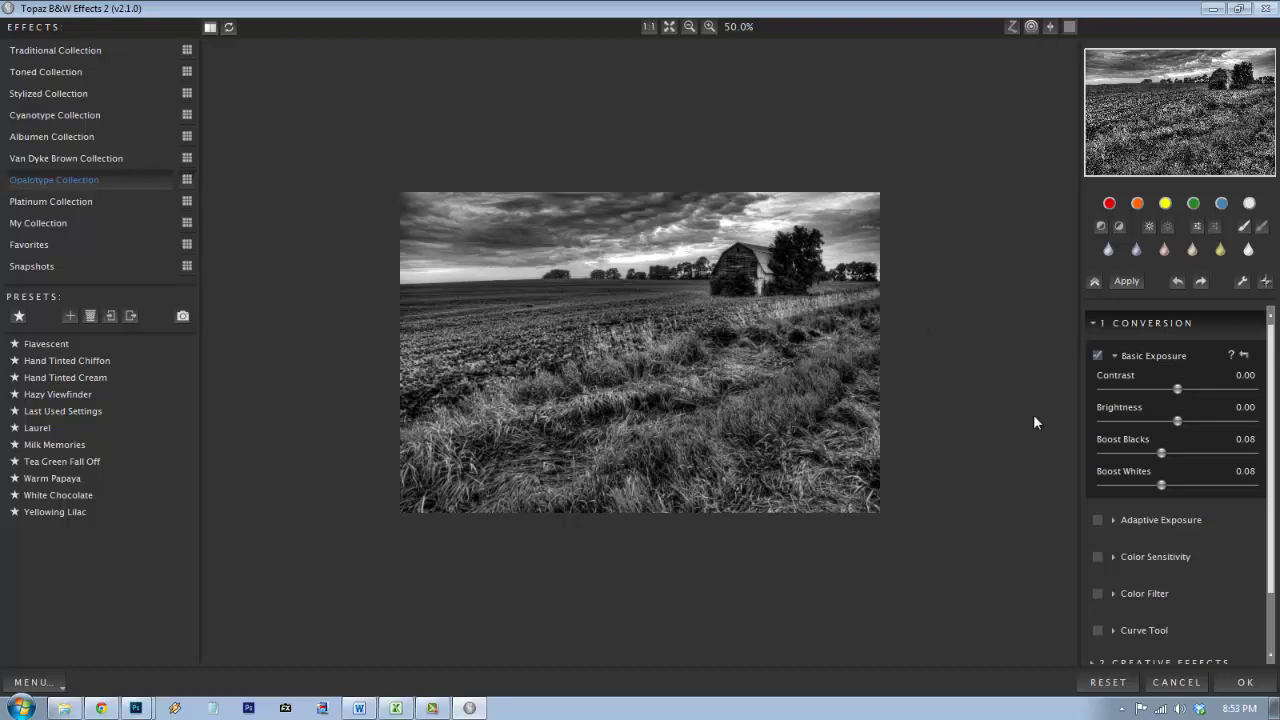
Compare the photo at 100% zoom with Basic Exposure off and on, and fine-tune its Contrast.
{"action": "left_click", "coordinate": [1098, 355]}
{"action": "left_click", "coordinate": [710, 26]}
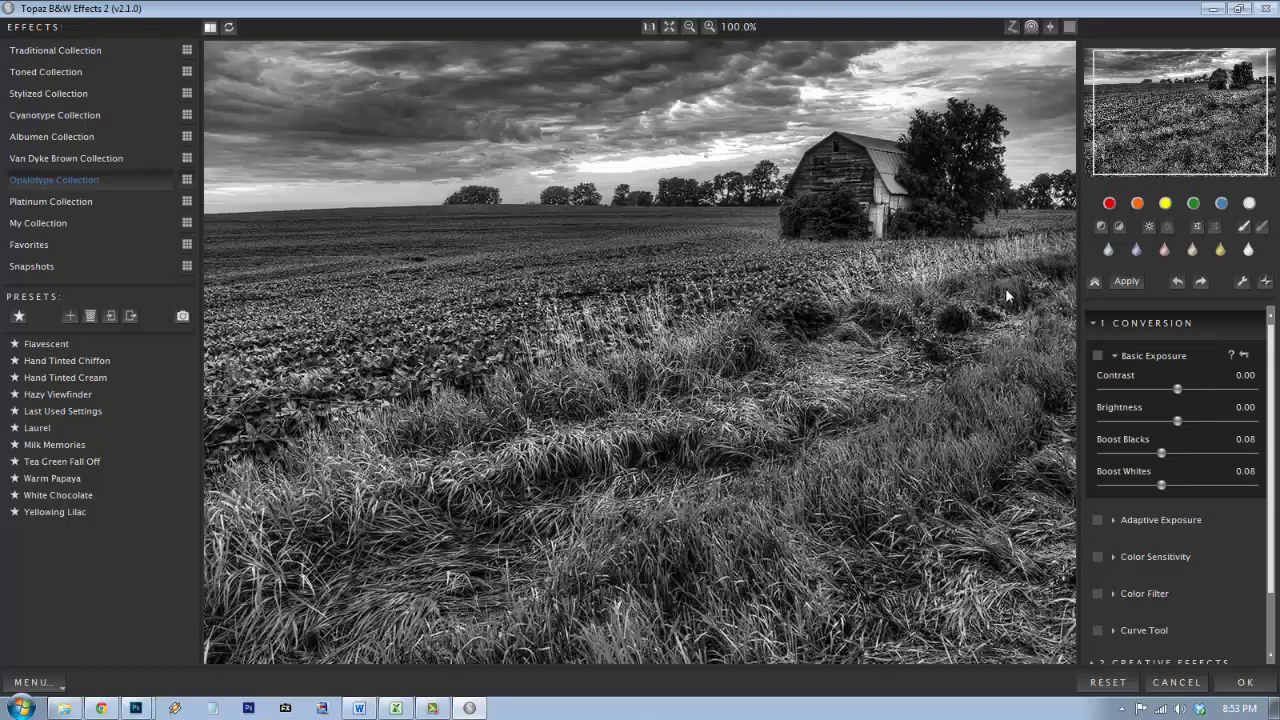
{"action": "left_click", "coordinate": [1098, 355]}
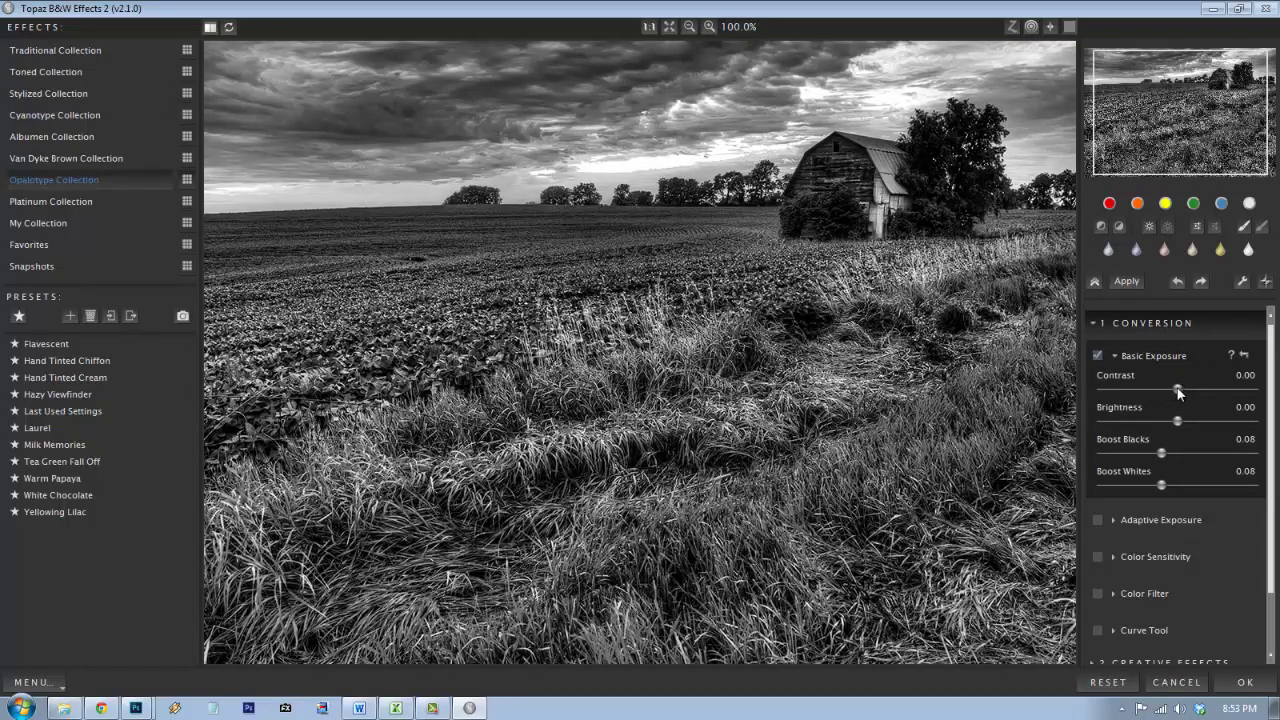
{"action": "mouse_move", "coordinate": [1178, 392]}
{"action": "left_mouse_down"}
{"action": "mouse_move", "coordinate": [1194, 389]}
{"action": "mouse_move", "coordinate": [1164, 393]}
{"action": "mouse_move", "coordinate": [1179, 394]}
{"action": "left_mouse_up"}
{"action": "left_click", "coordinate": [1114, 356]}
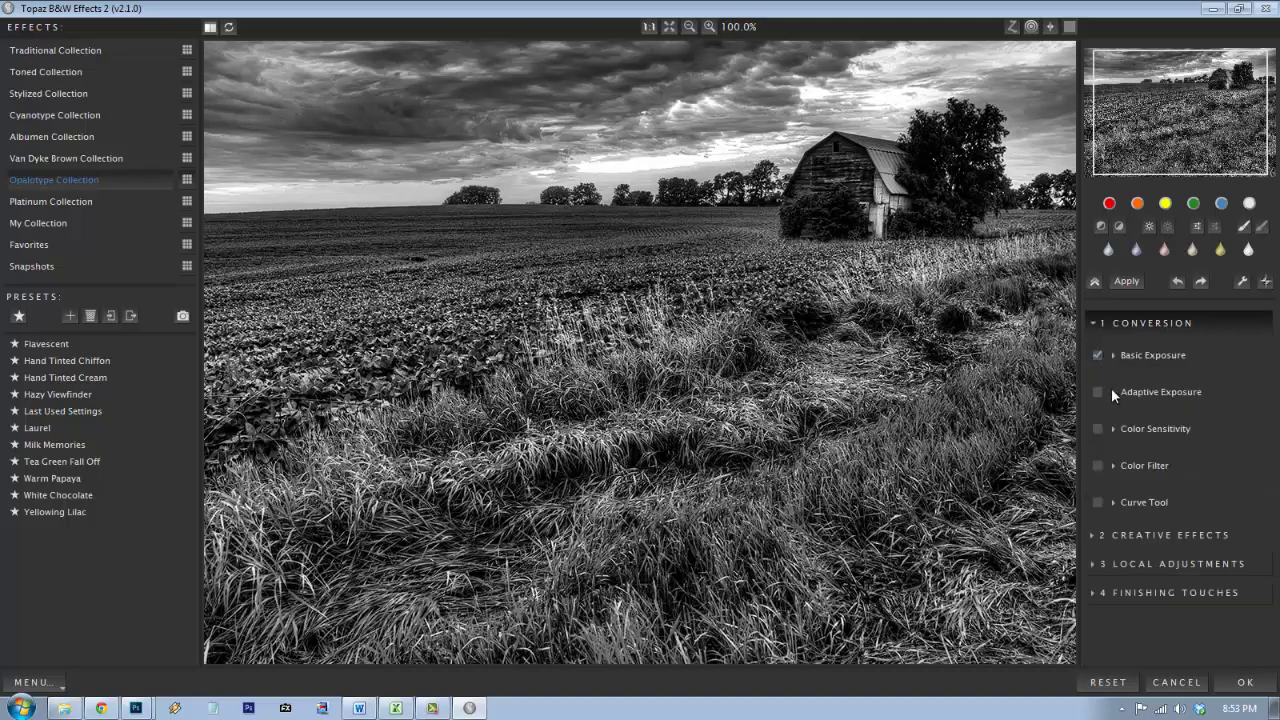
Enable Adaptive Exposure, set its amount to 0.23 with 5 regions, and raise Detail slightly above 1.00.
{"action": "left_click", "coordinate": [1112, 390]}
{"action": "left_click", "coordinate": [1099, 392]}
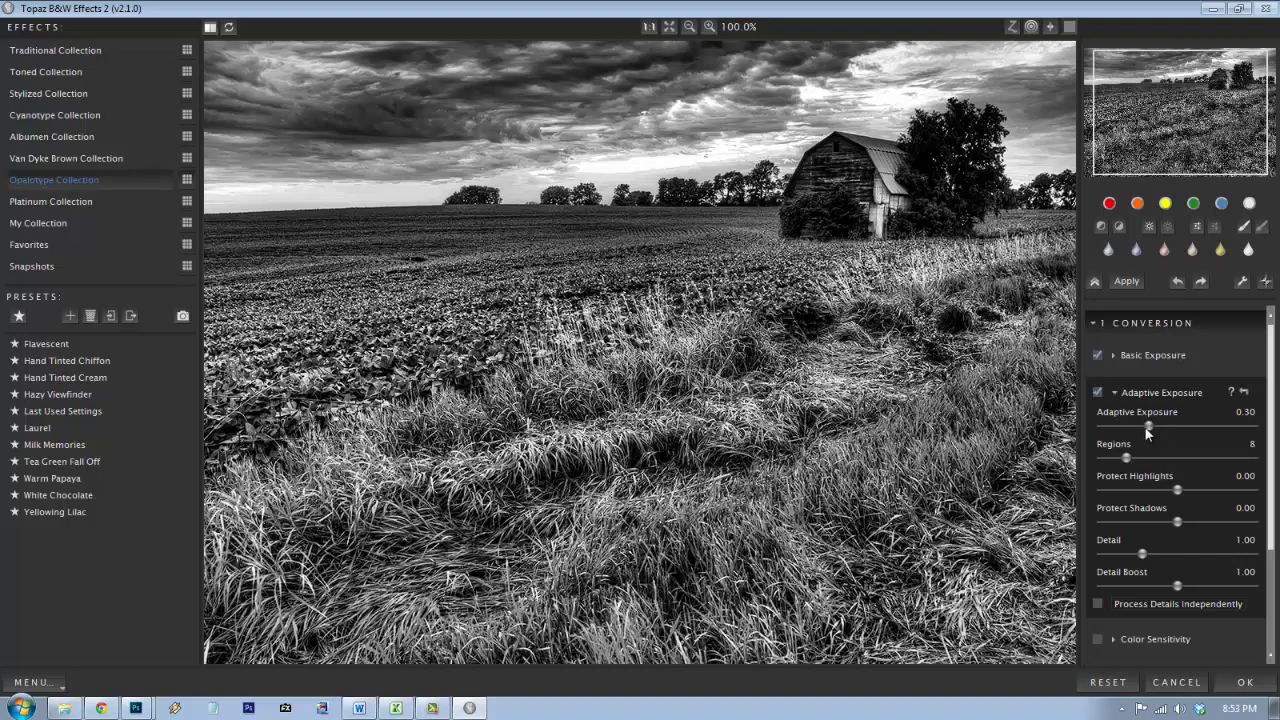
{"action": "left_click_drag", "start_coordinate": [1149, 424], "coordinate": [1248, 457]}
{"action": "left_click_drag", "start_coordinate": [1247, 455], "coordinate": [1133, 428]}
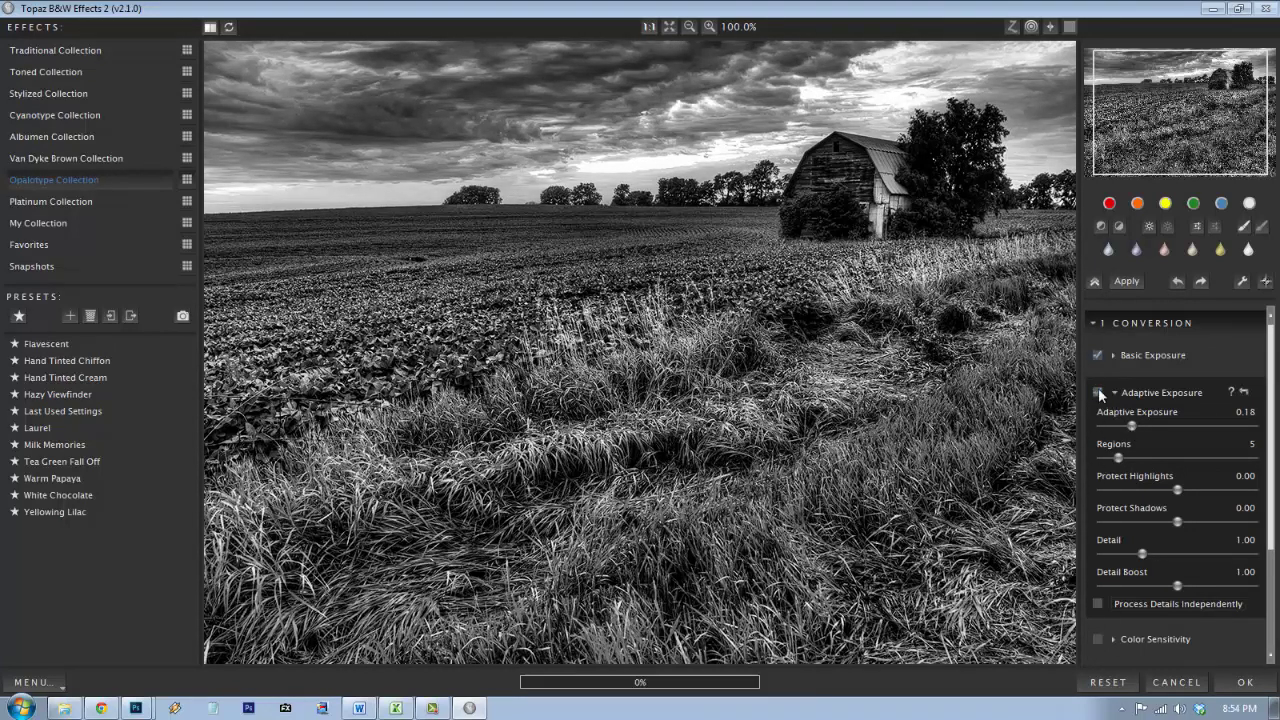
{"action": "left_click_drag", "start_coordinate": [1132, 427], "coordinate": [1141, 428]}
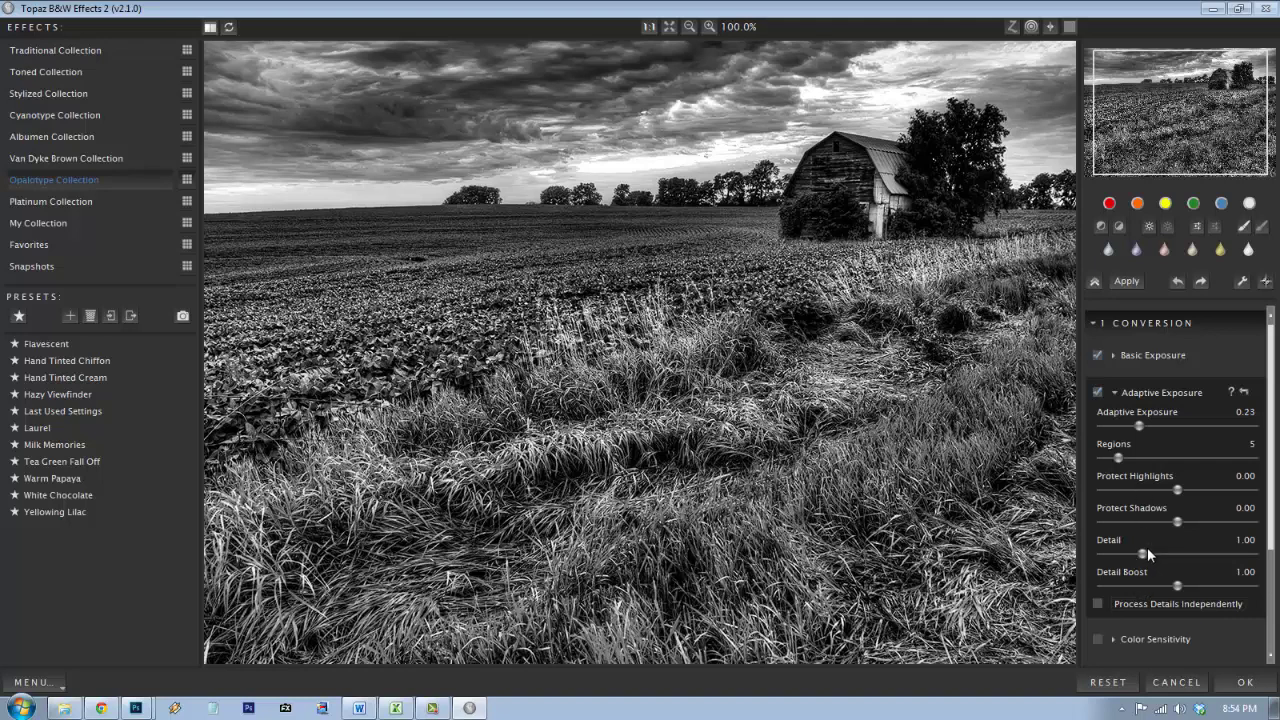
{"action": "mouse_move", "coordinate": [1143, 553]}
{"action": "left_mouse_down"}
{"action": "mouse_move", "coordinate": [1165, 554]}
{"action": "mouse_move", "coordinate": [1150, 552]}
{"action": "left_mouse_up"}
{"action": "left_click", "coordinate": [1115, 392]}
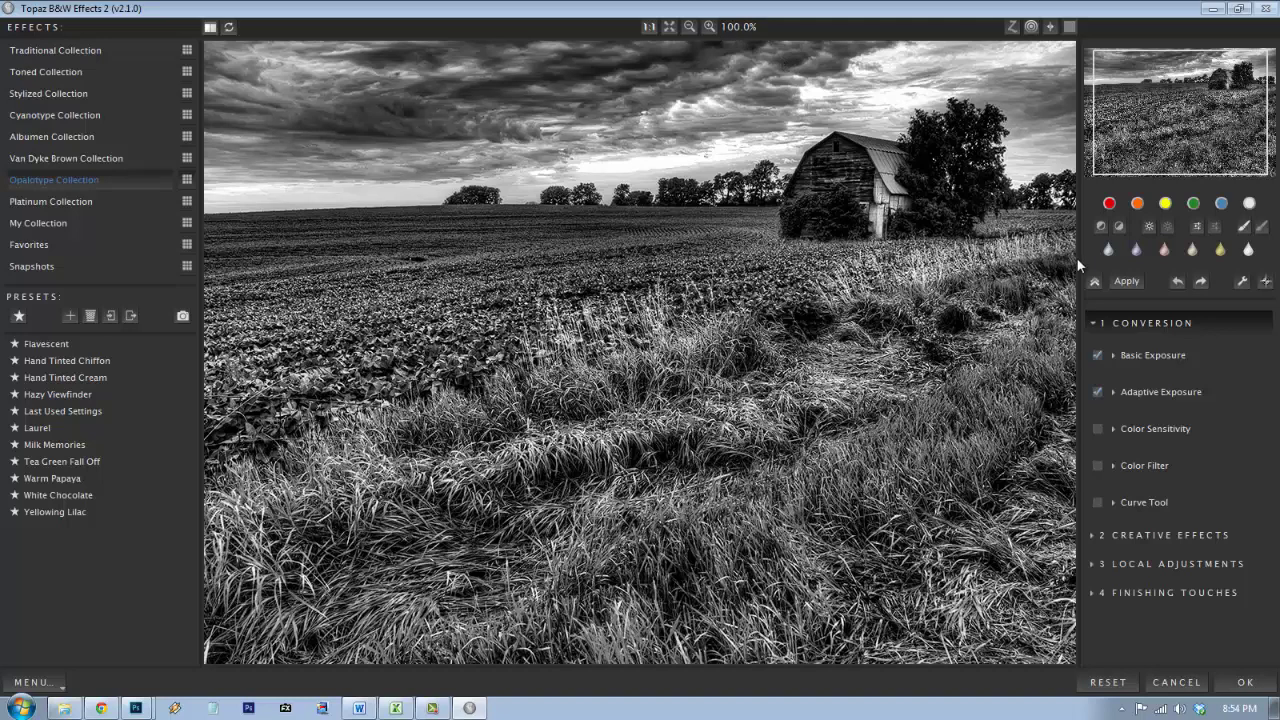
Compare the photo with Basic and Adaptive Exposure off and on, and apply the effect with both enabled.
{"action": "left_click", "coordinate": [1096, 392]}
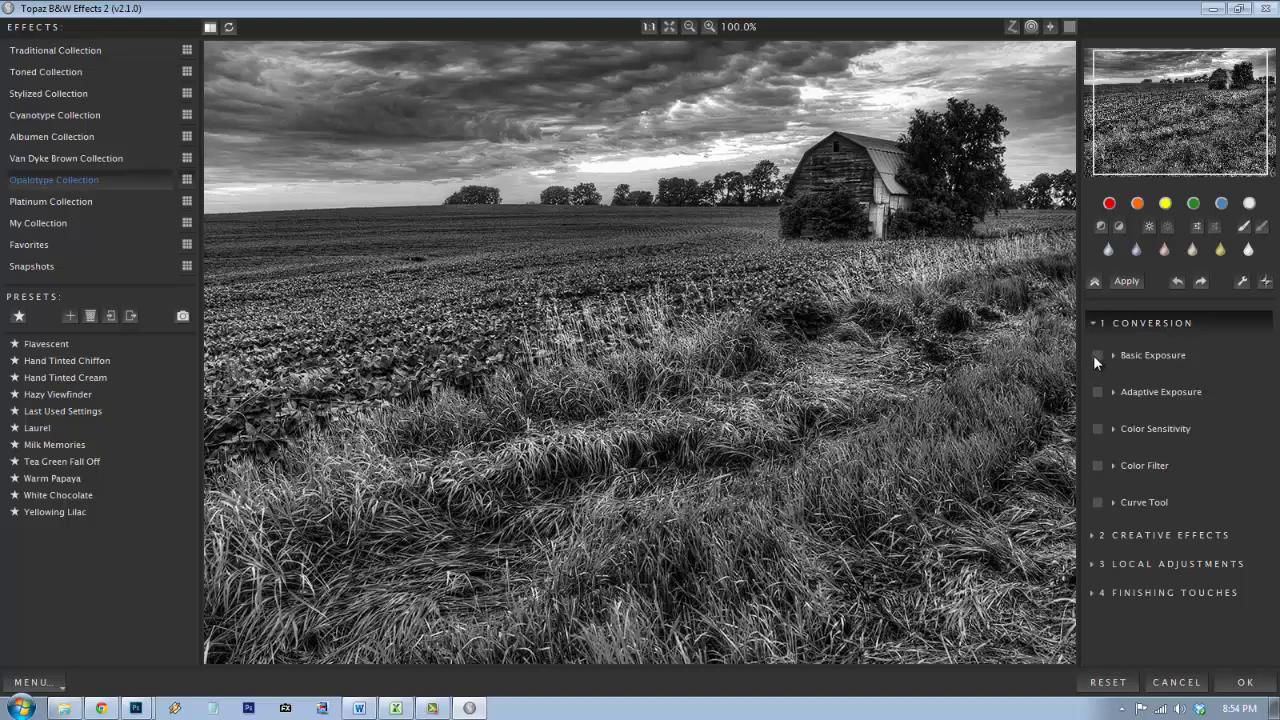
{"action": "left_click", "coordinate": [1096, 356]}
{"action": "left_click", "coordinate": [1098, 392]}
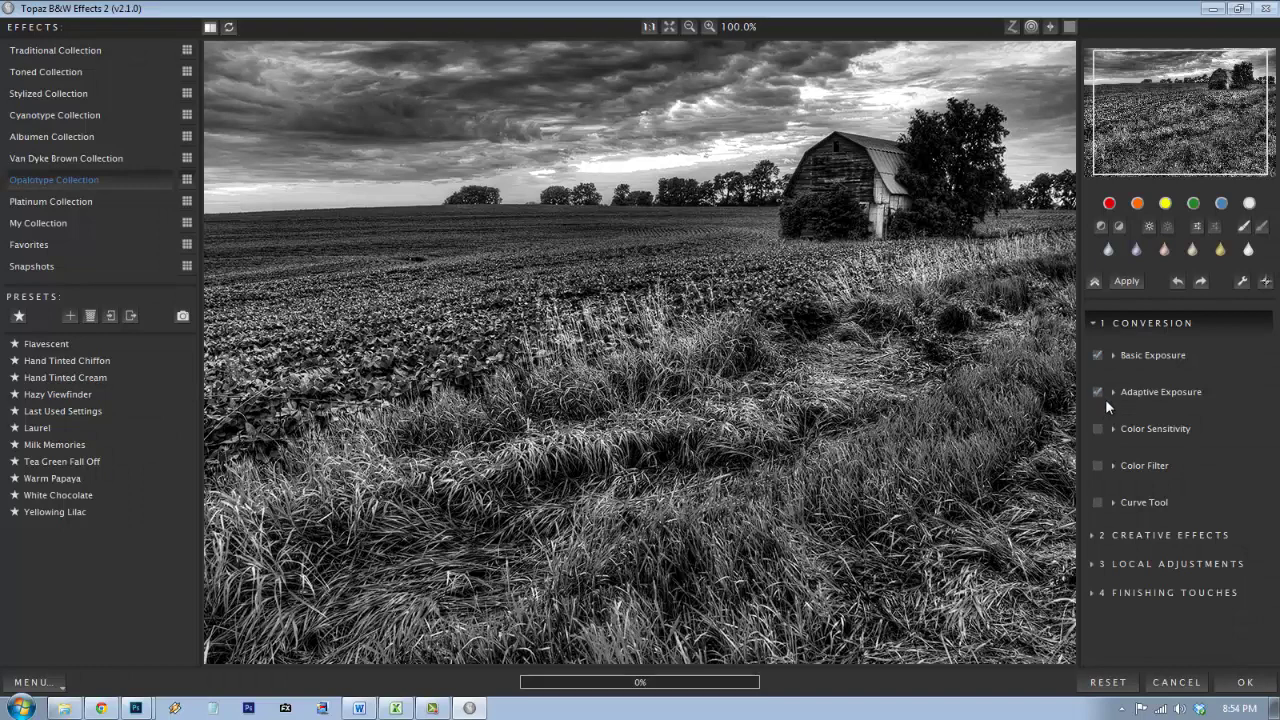
{"action": "left_click", "coordinate": [1250, 684]}
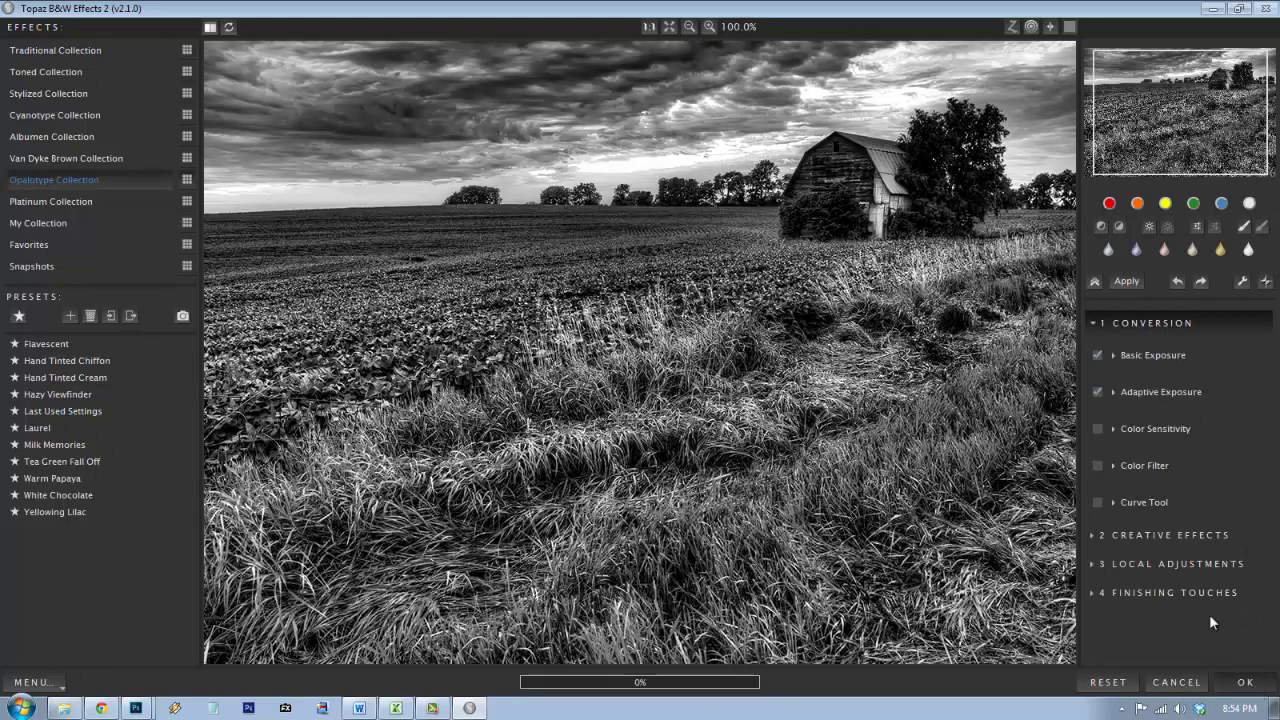
Duplicate the Background layer again, desaturate the copy and apply the Average blur to it with Layer 1 hidden.
{"action": "left_click", "coordinate": [1167, 610]}
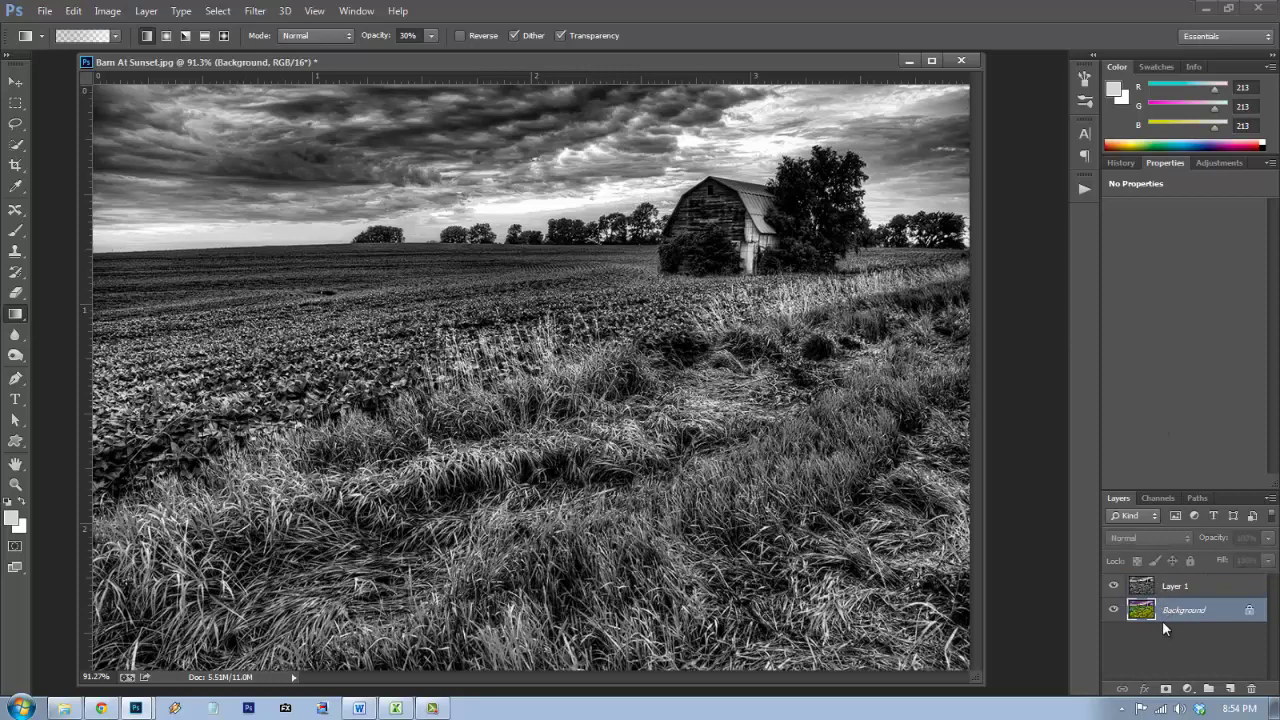
{"action": "key", "text": "ctrl+j"}
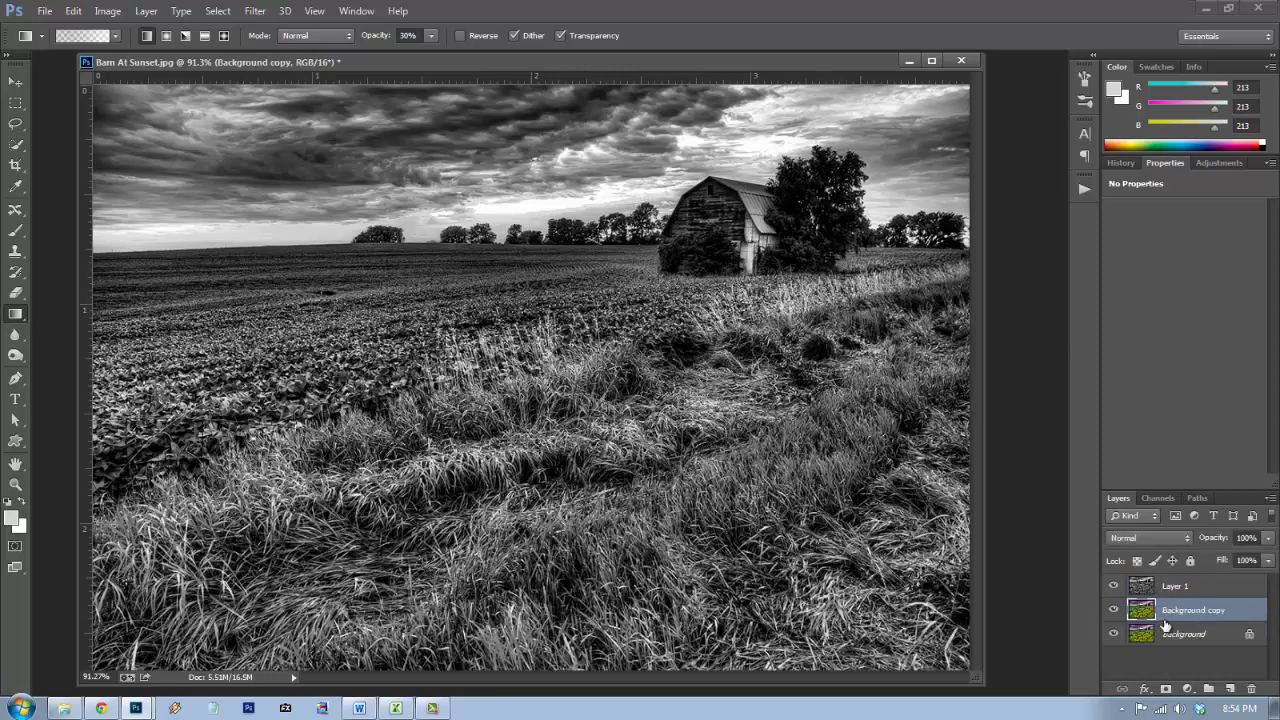
{"action": "key", "text": "ctrl+shift+u"}
{"action": "left_click", "coordinate": [1113, 586]}
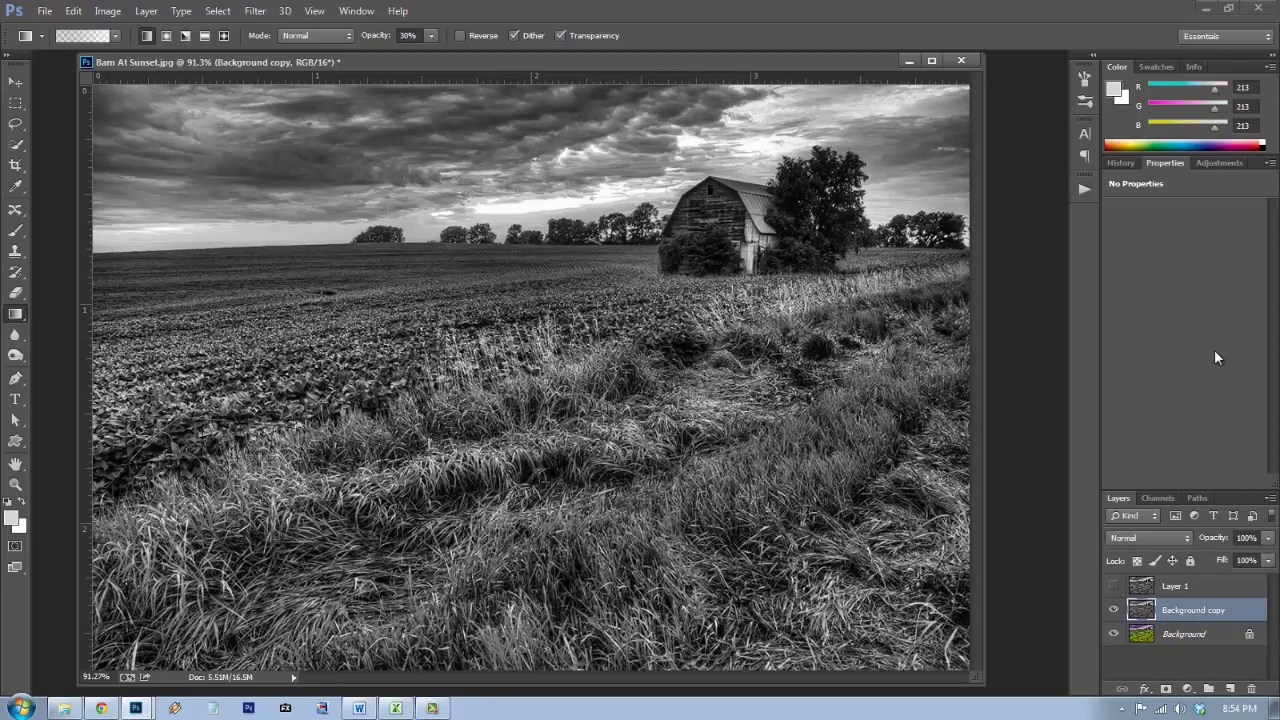
{"action": "left_click", "coordinate": [257, 12]}
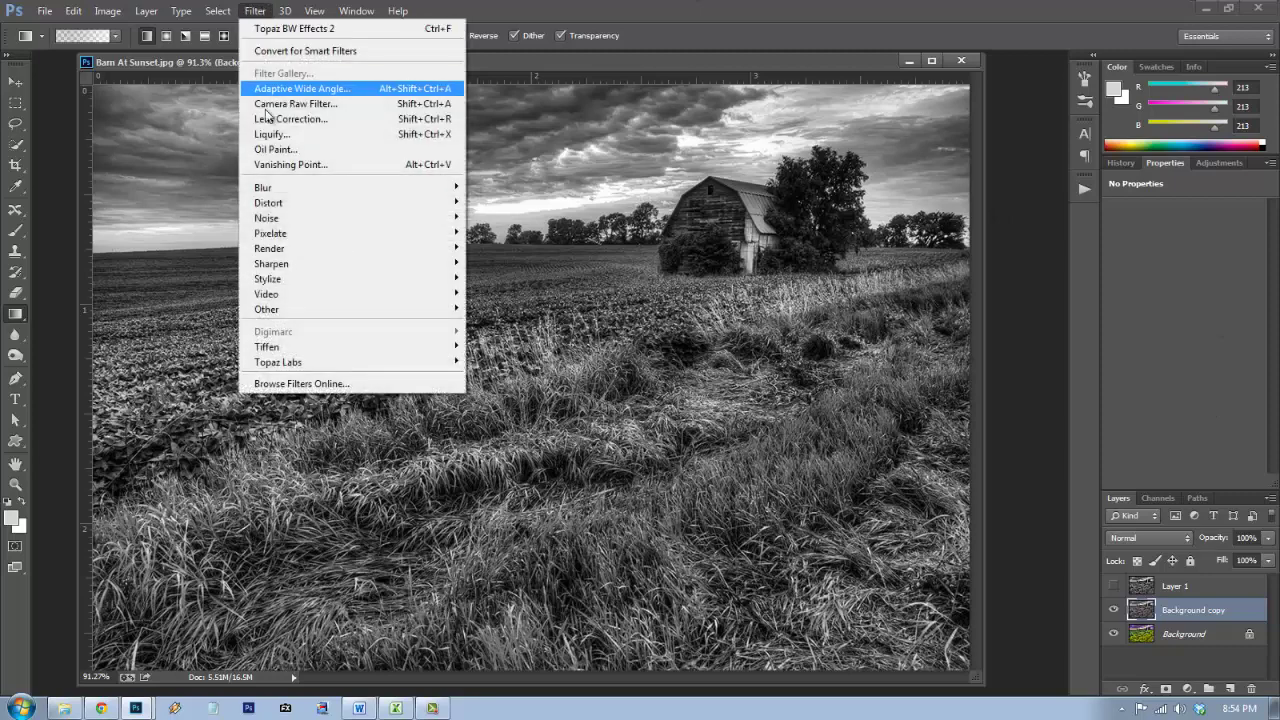
{"action": "mouse_move", "coordinate": [263, 192]}
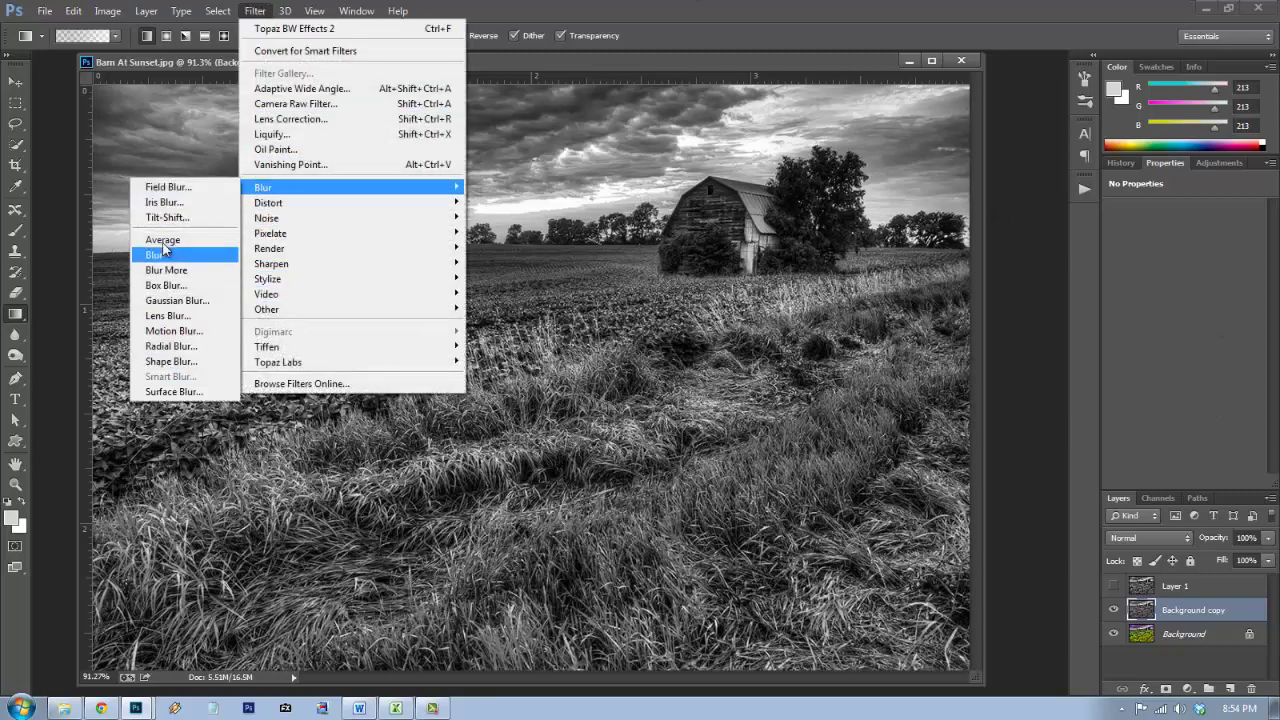
{"action": "left_click", "coordinate": [162, 240]}
Show and duplicate Layer 1, hide the original, and apply the Average blur to the duplicate.
{"action": "left_click", "coordinate": [1176, 590]}
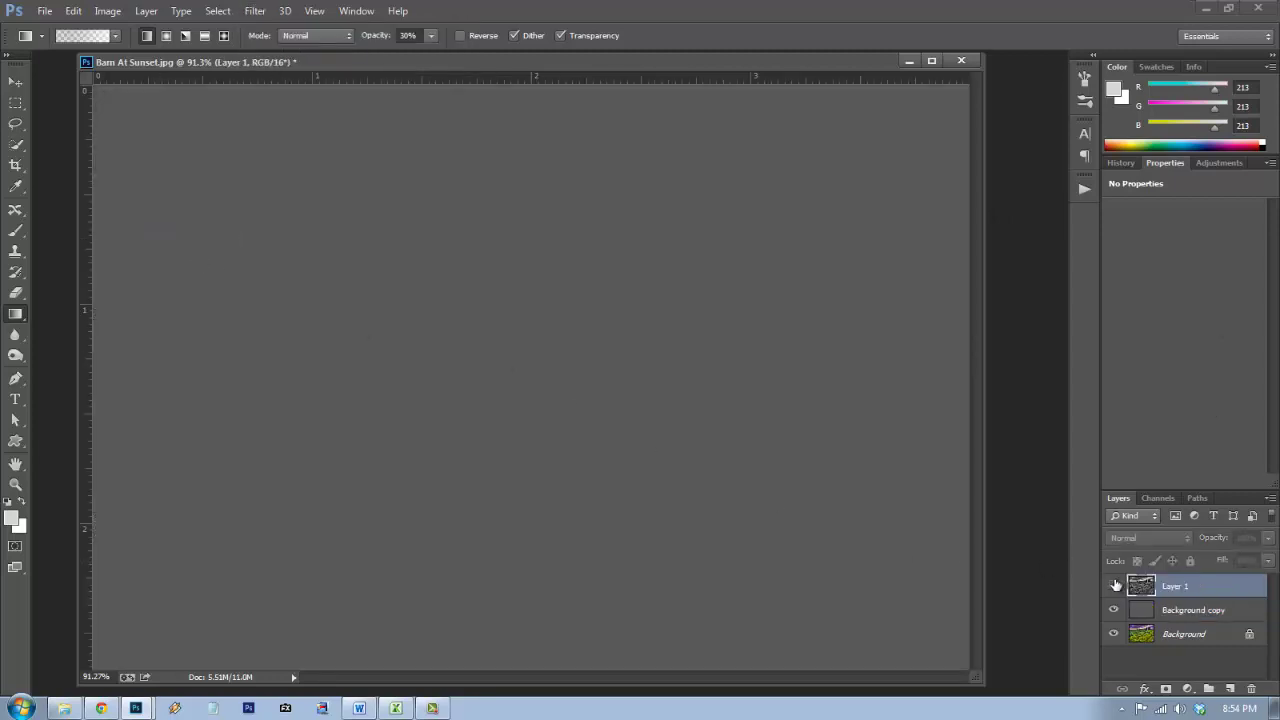
{"action": "left_click", "coordinate": [1115, 585]}
{"action": "key", "text": "ctrl+j"}
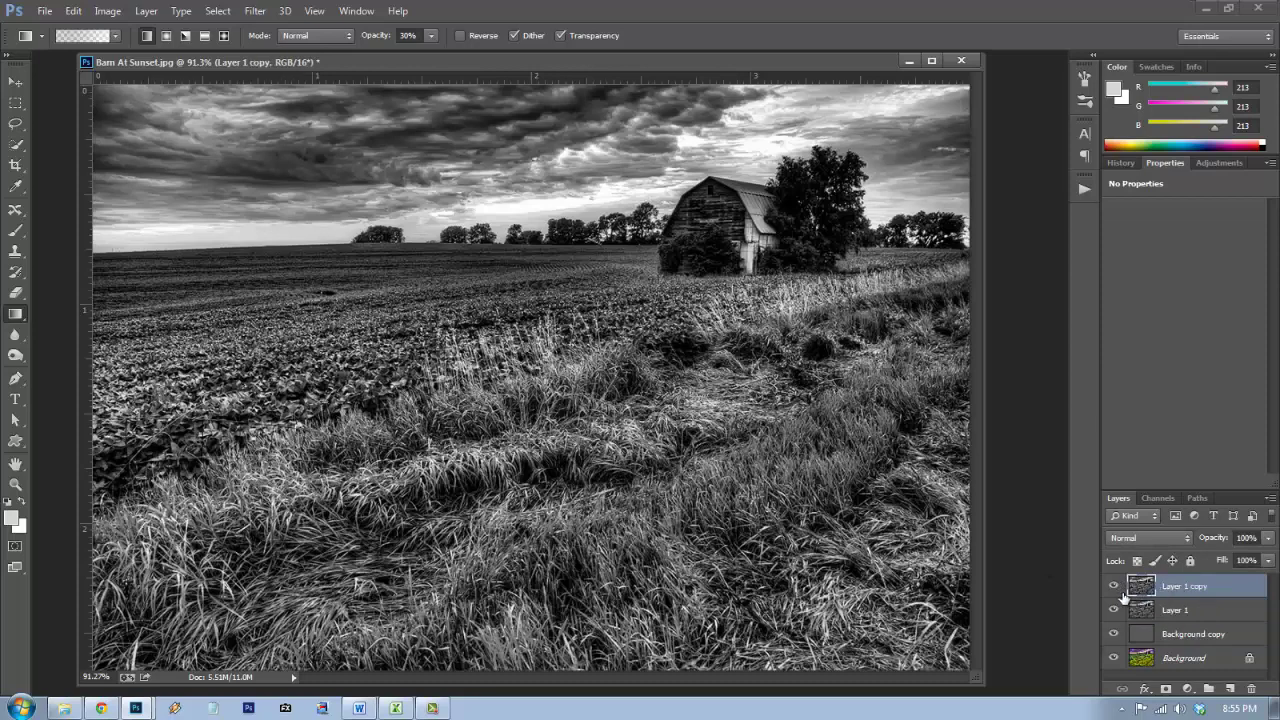
{"action": "left_click", "coordinate": [1114, 609]}
{"action": "key", "text": "ctrl+f"}
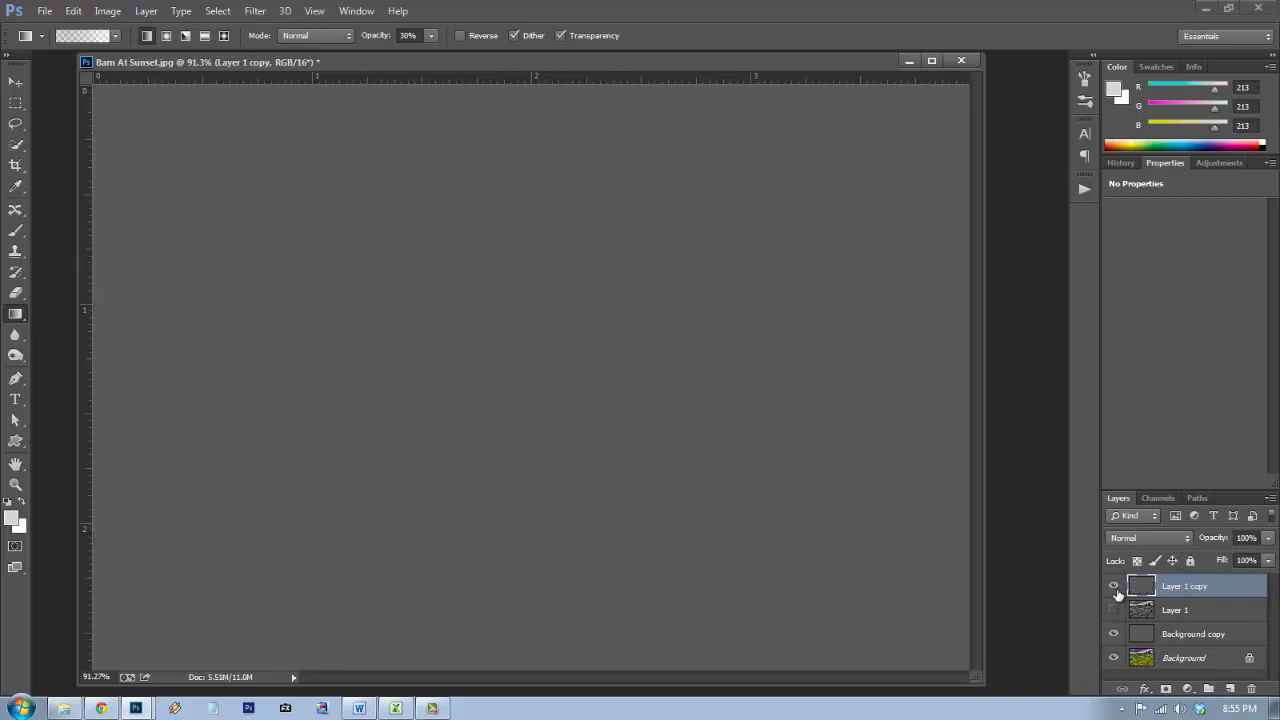
Toggle the visibility of the two averaged grey layers to compare their tones.
{"action": "left_click", "coordinate": [1114, 585]}
{"action": "left_click", "coordinate": [1114, 633]}
{"action": "left_click", "coordinate": [1114, 633]}
{"action": "left_click", "coordinate": [1114, 585]}
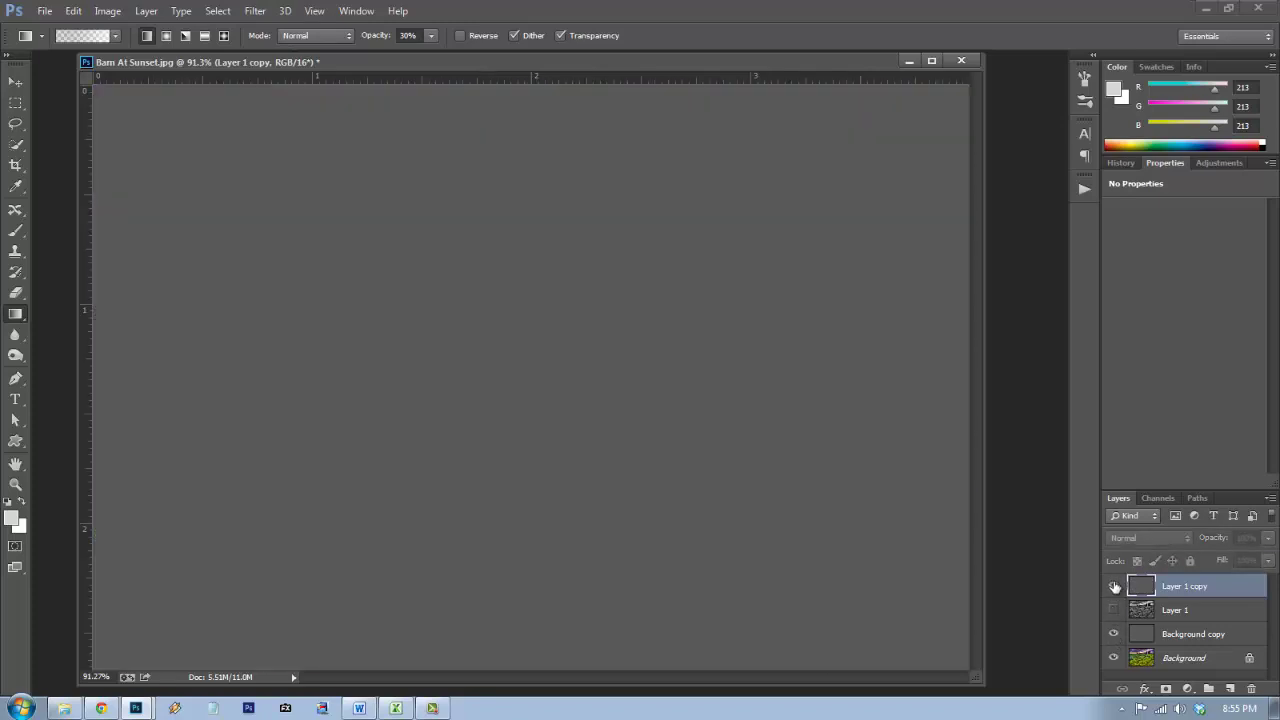
Toggle Layer 1 copy's visibility and read the RGB values of the averaged grey layers with the Eyedropper tool.
{"action": "left_click", "coordinate": [1114, 586]}
{"action": "left_click", "coordinate": [1114, 586]}
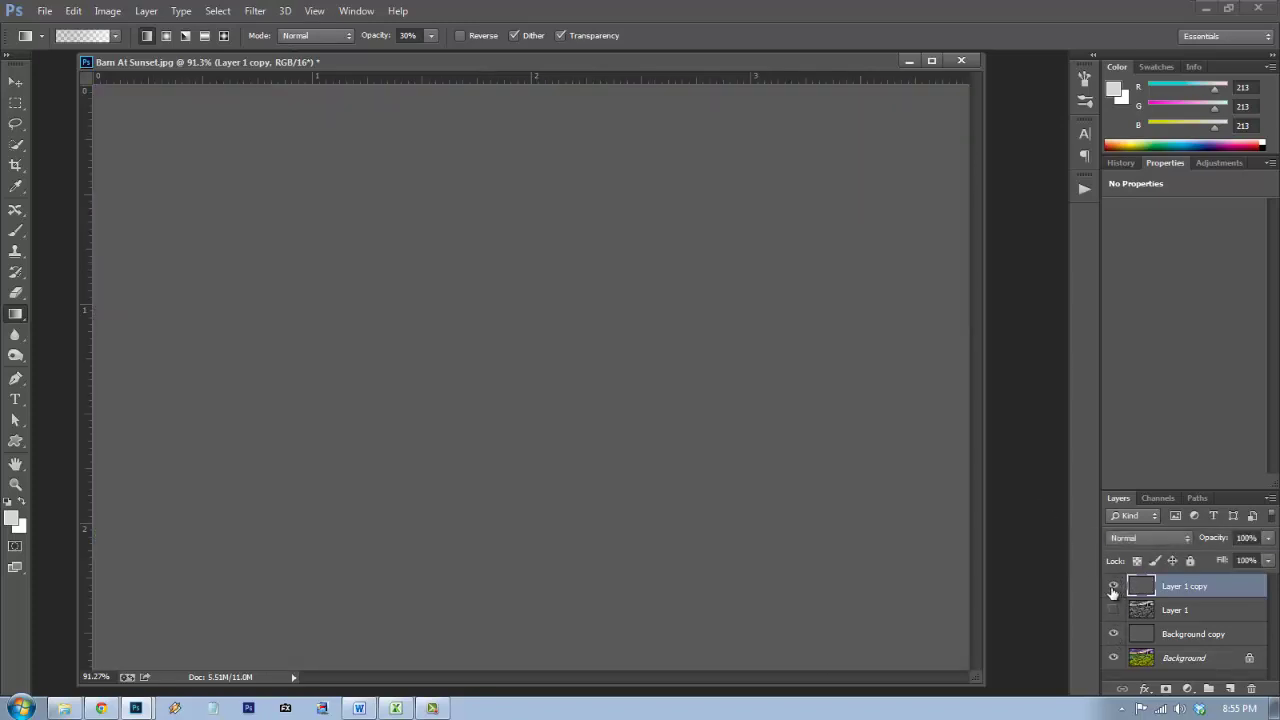
{"action": "left_click", "coordinate": [1114, 586]}
{"action": "left_click", "coordinate": [1114, 586]}
{"action": "left_click", "coordinate": [15, 186]}
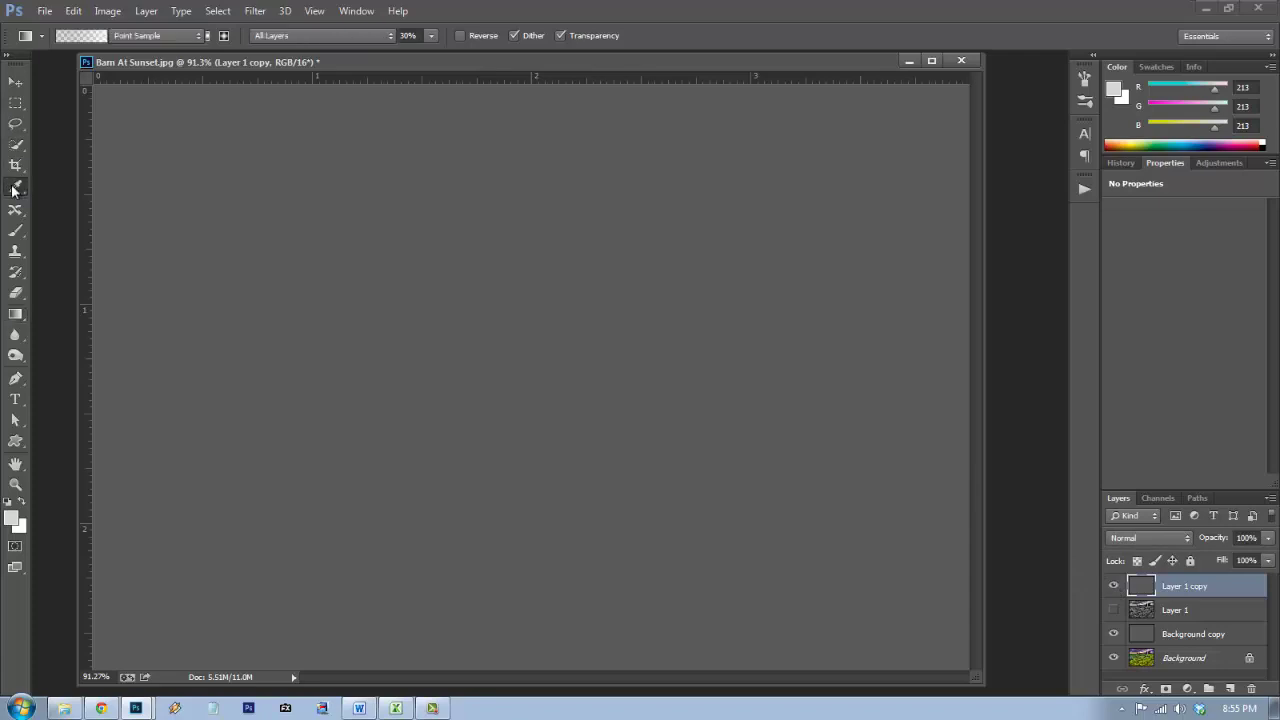
{"action": "left_click", "coordinate": [1148, 641]}
{"action": "left_click", "coordinate": [1191, 67]}
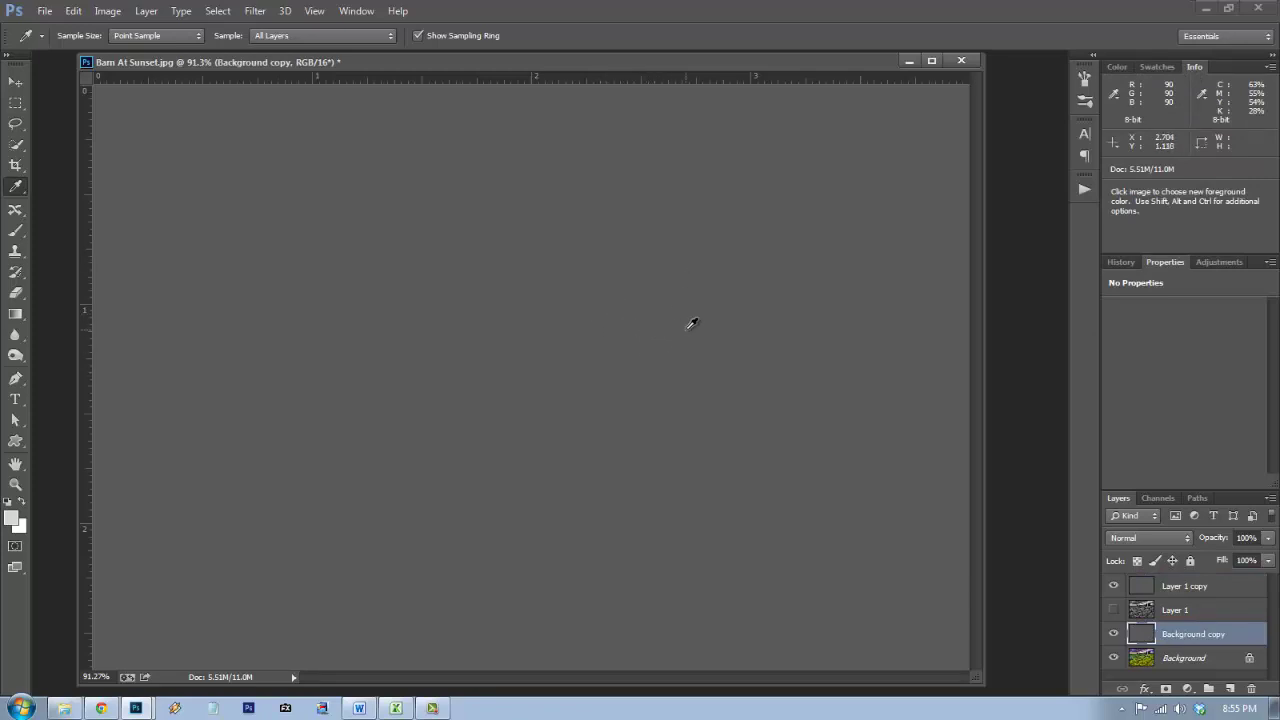
{"action": "left_click", "coordinate": [1184, 590]}
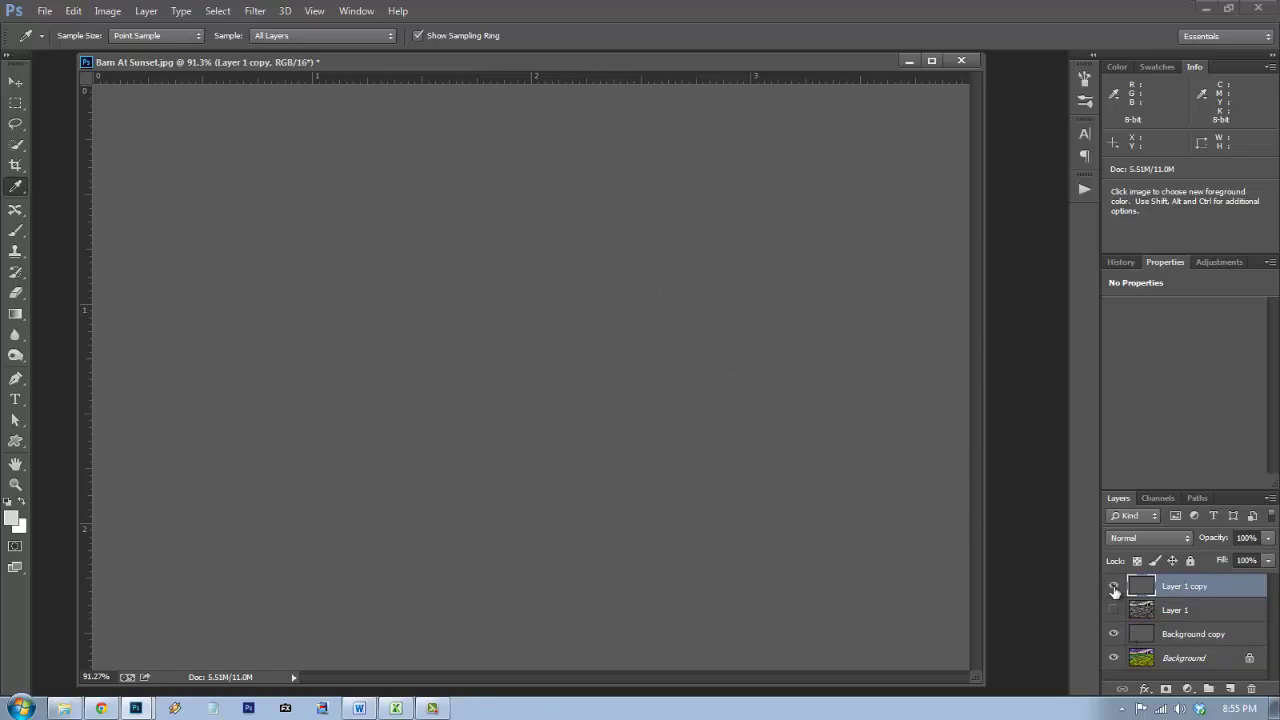
Delete the averaged Background copy and Layer 1 copy layers, and show the black-and-white Layer 1 again.
{"action": "left_click", "coordinate": [1115, 635]}
{"action": "left_click", "coordinate": [1144, 632]}
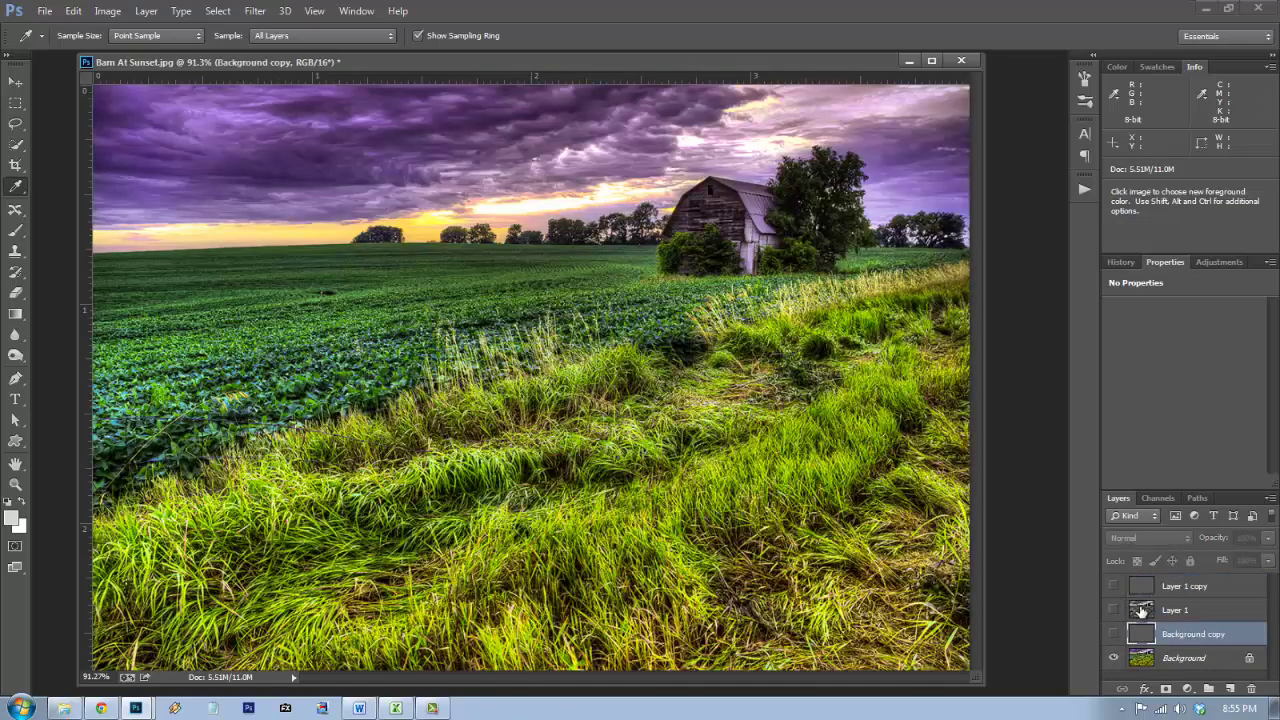
{"action": "key", "text": "Delete"}
{"action": "left_click", "coordinate": [1150, 587]}
{"action": "key", "text": "Delete"}
{"action": "left_click", "coordinate": [1114, 587]}
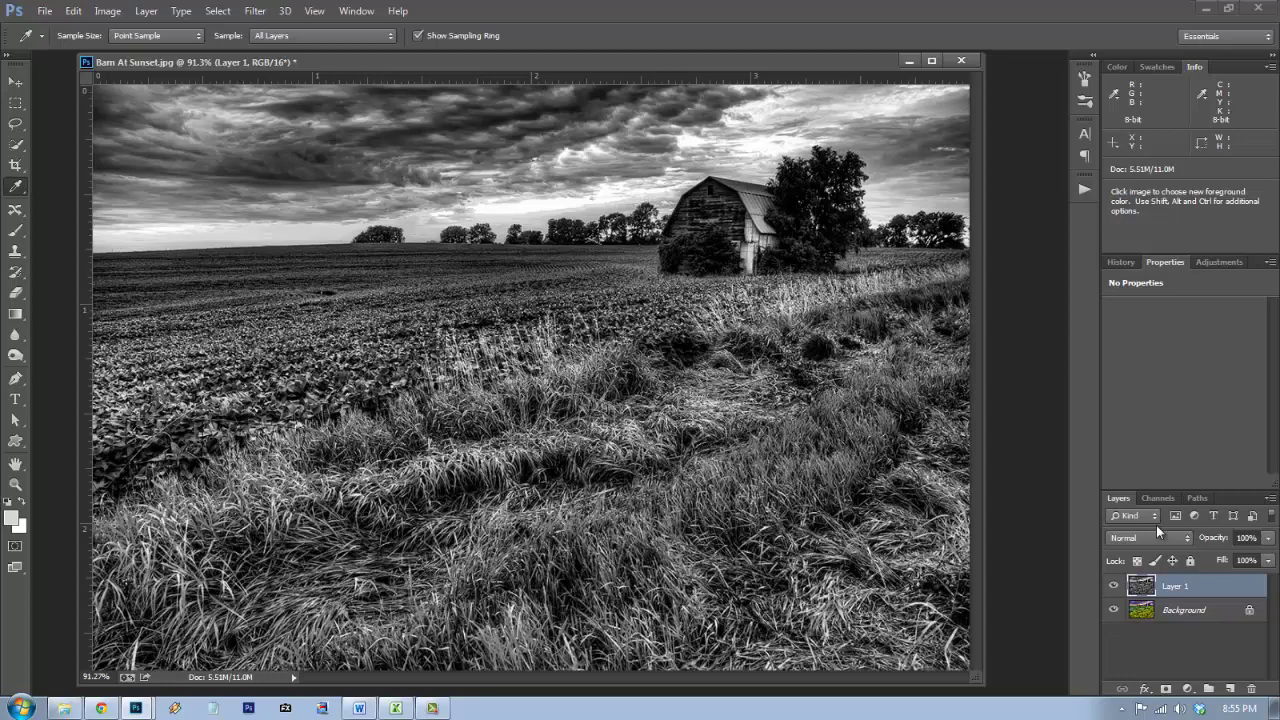
Set Layer 1's blend mode to Luminosity and compare the photo with the layer hidden and shown.
{"action": "left_click", "coordinate": [1170, 537]}
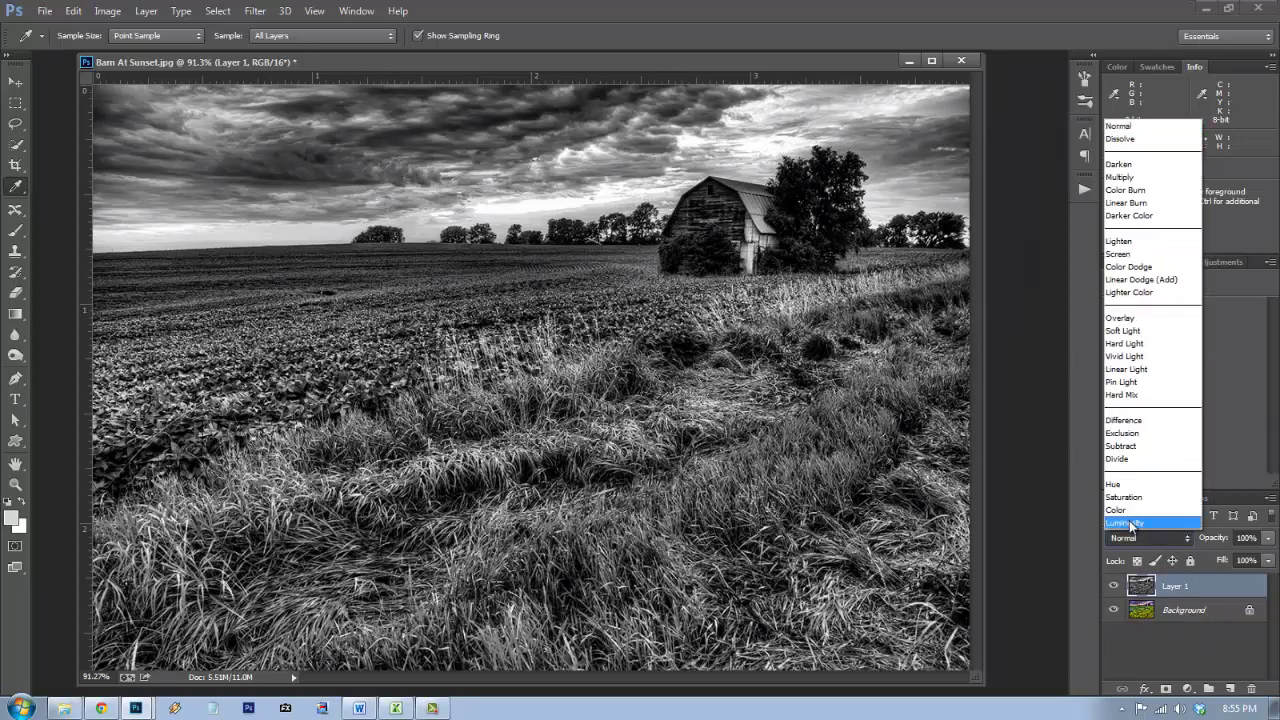
{"action": "left_click", "coordinate": [1129, 521]}
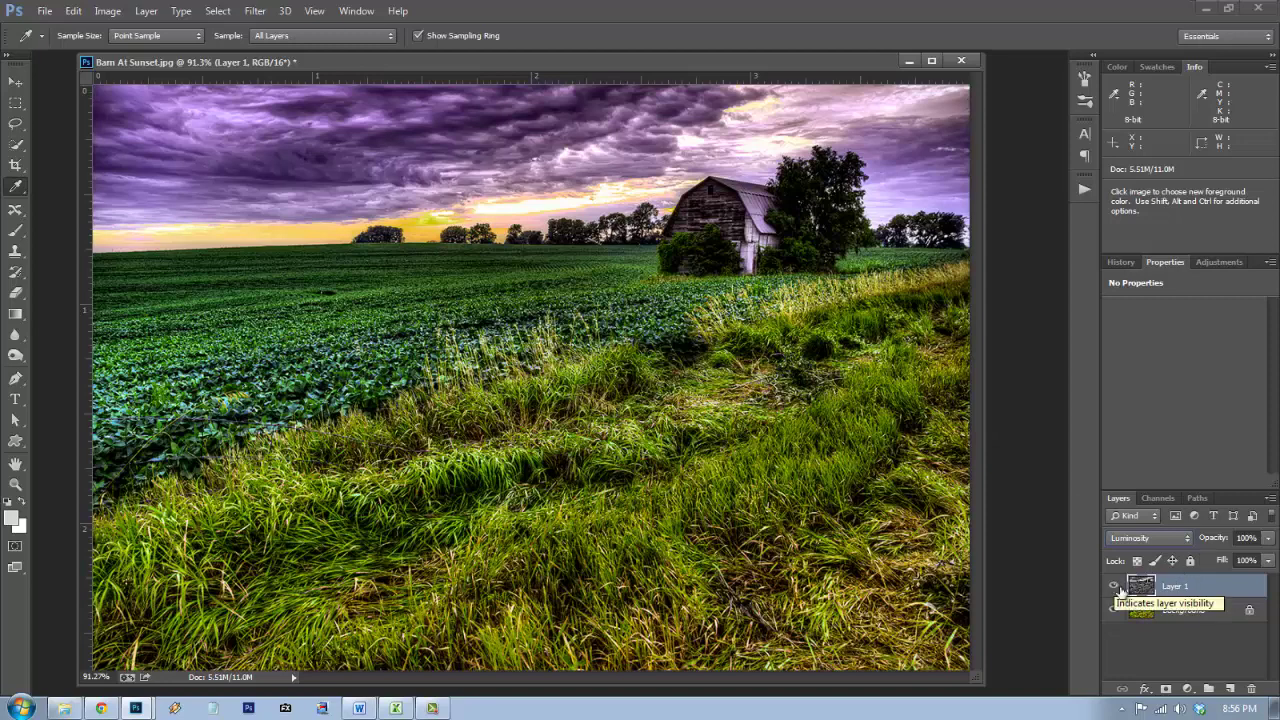
{"action": "left_click", "coordinate": [1115, 587]}
{"action": "left_click", "coordinate": [1114, 587]}
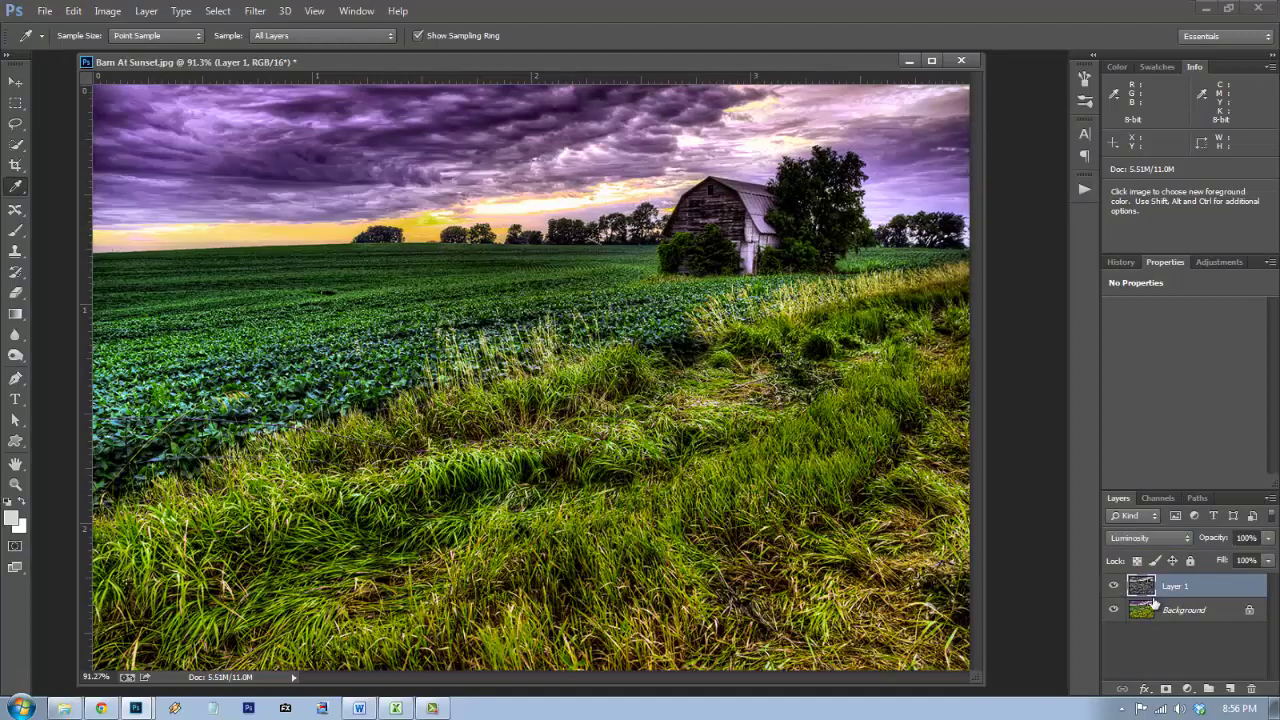
Add a white layer mask to Layer 1, try a black 2400 px brush dab over the lower-right grass, and undo the dab.
{"action": "left_click", "coordinate": [1166, 689]}
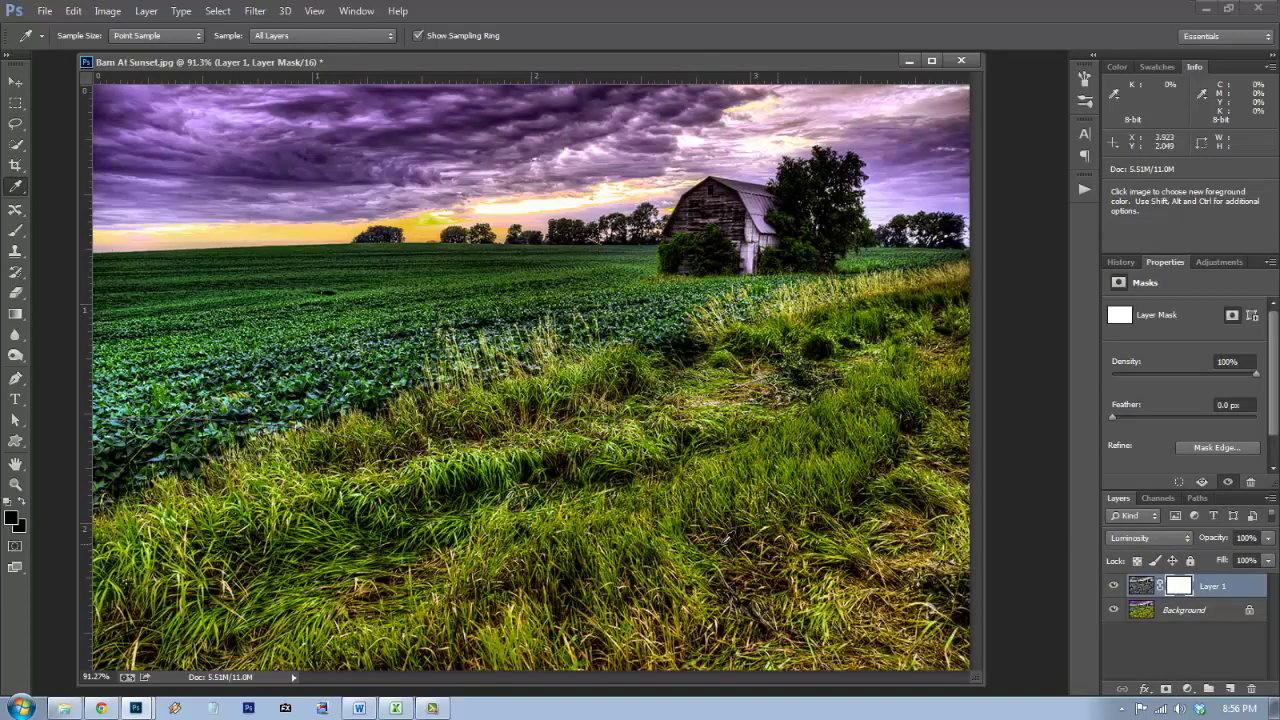
{"action": "key", "text": "b"}
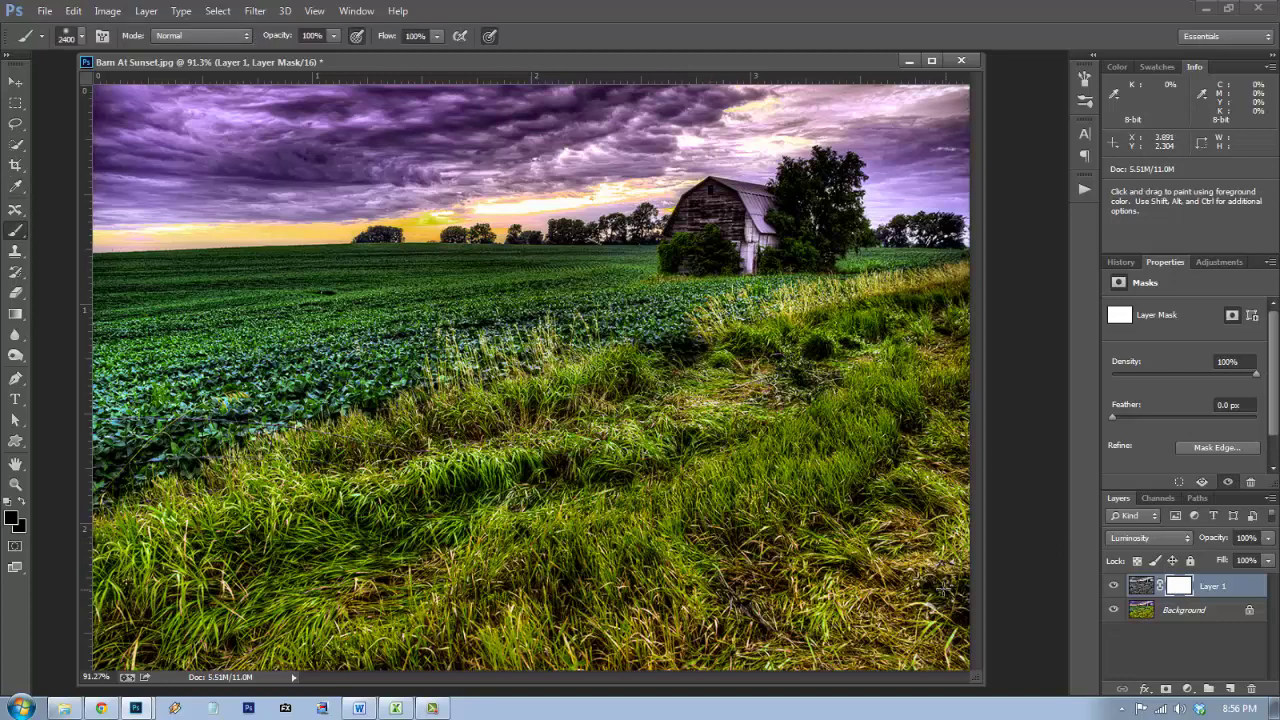
{"action": "left_click", "coordinate": [908, 580]}
{"action": "key", "text": "i"}
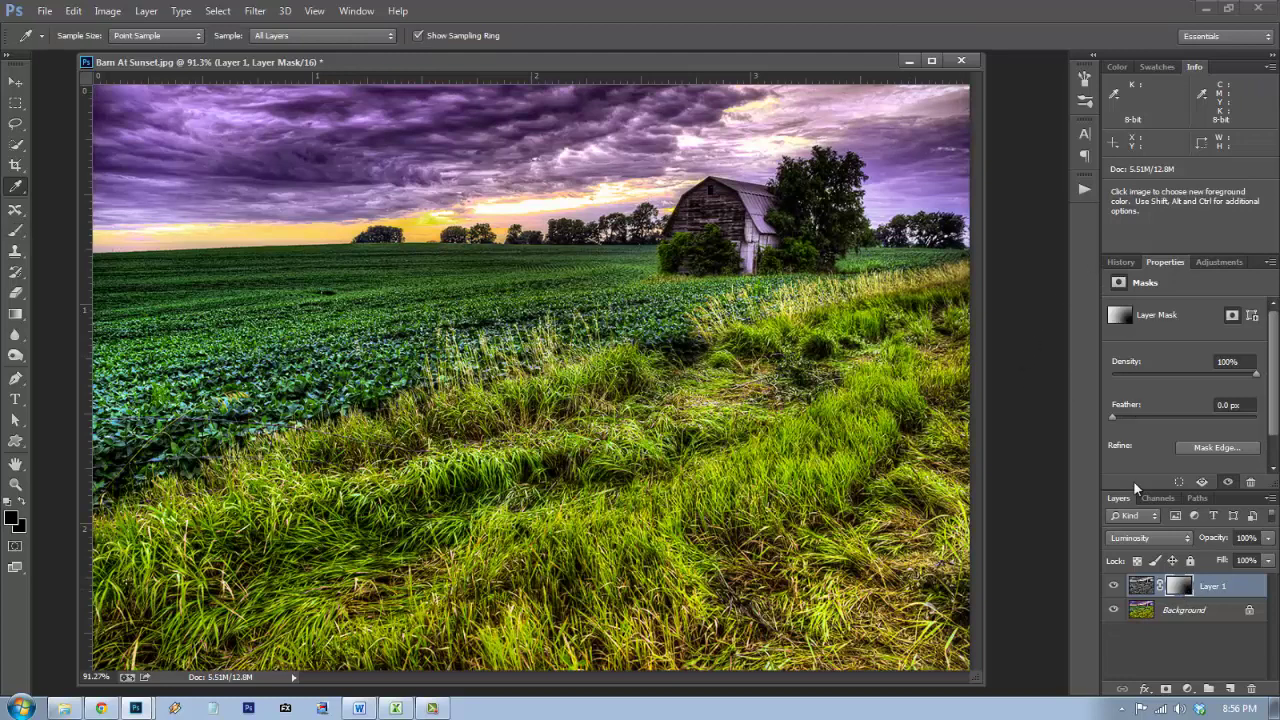
{"action": "key", "text": "ctrl+z"}
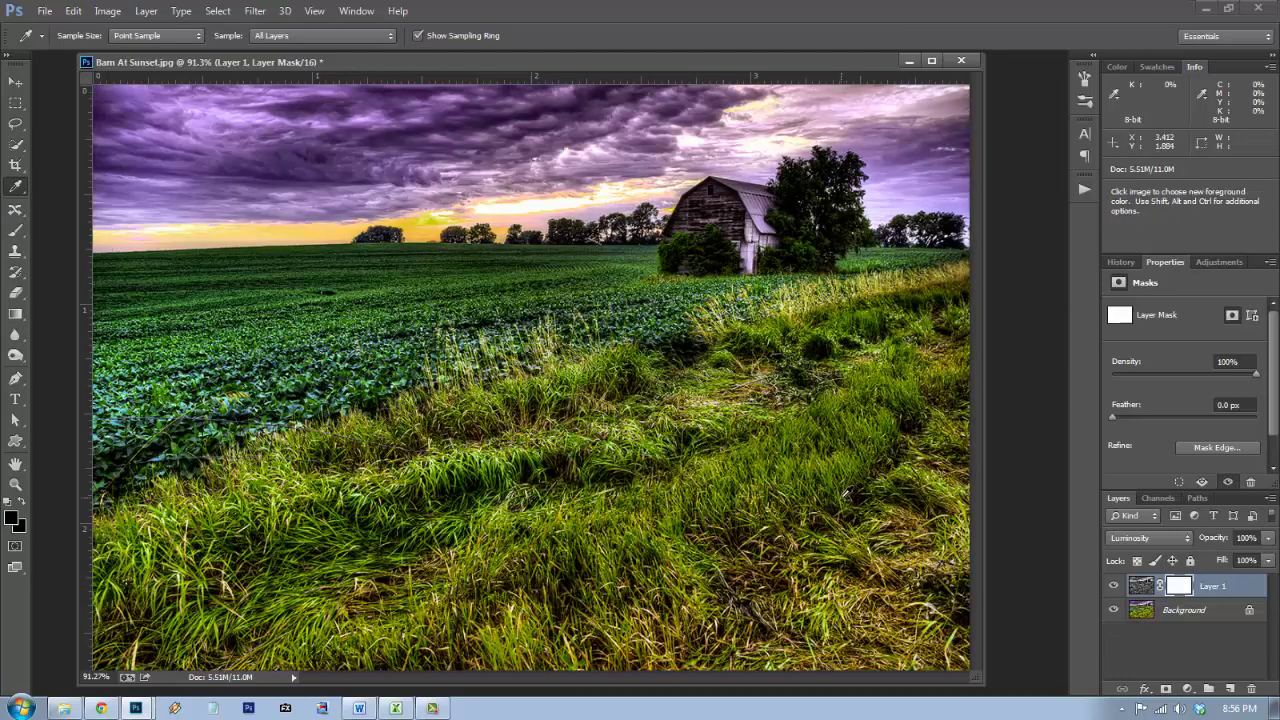
Paint black on Layer 1's mask over the lower-right foreground grass with a 700 to 400 px brush, and compare with the layer off and on.
{"action": "key", "text": "b"}
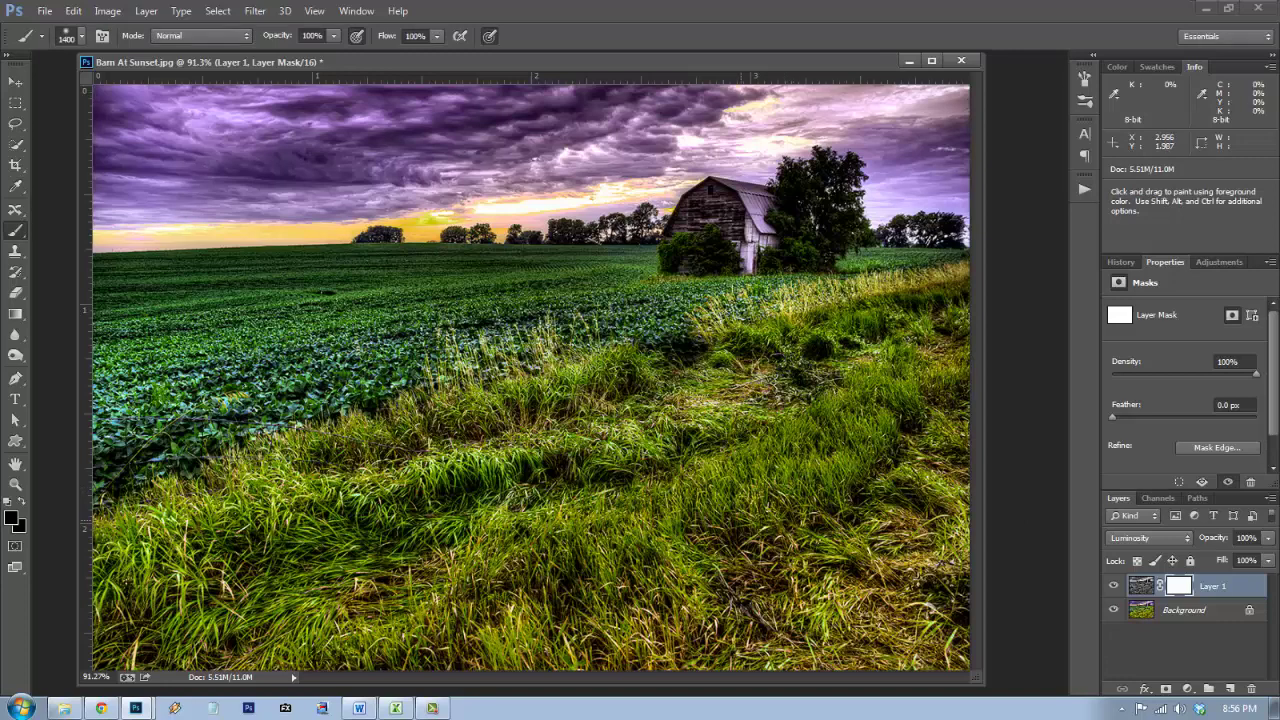
{"action": "key", "text": "bracketleft"}
{"action": "key", "text": "bracketleft"}
{"action": "key", "text": "bracketleft"}
{"action": "key", "text": "bracketleft"}
{"action": "key", "text": "bracketleft"}
{"action": "key", "text": "bracketleft"}
{"action": "key", "text": "bracketleft"}
{"action": "key", "text": "bracketleft"}
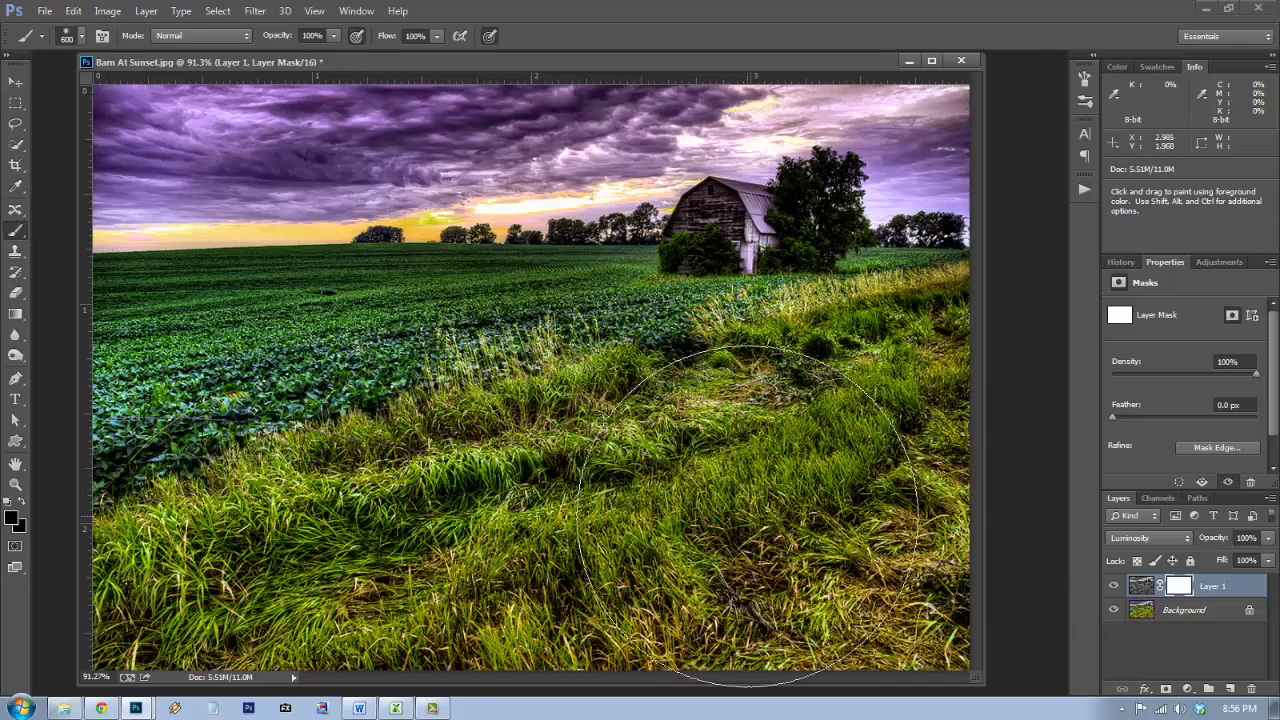
{"action": "key", "text": "bracketright"}
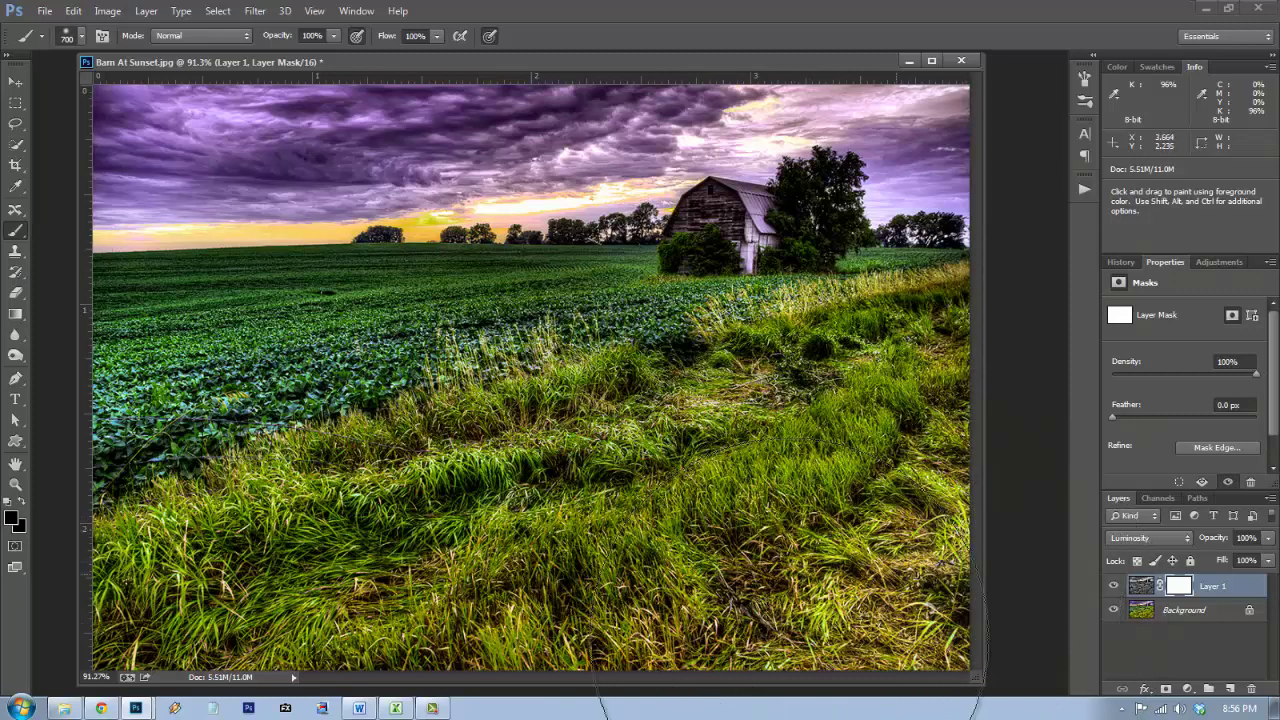
{"action": "key", "text": "bracketleft"}
{"action": "key", "text": "bracketleft"}
{"action": "key", "text": "bracketleft"}
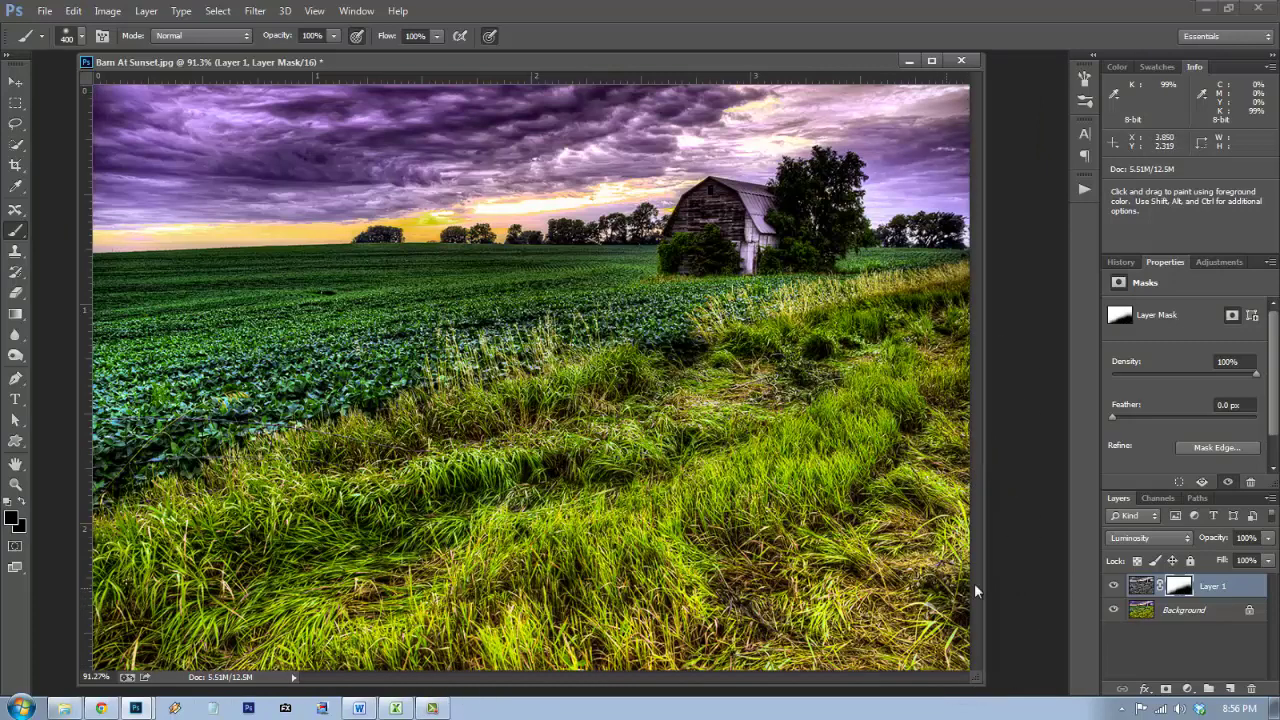
{"action": "left_click", "coordinate": [1113, 586]}
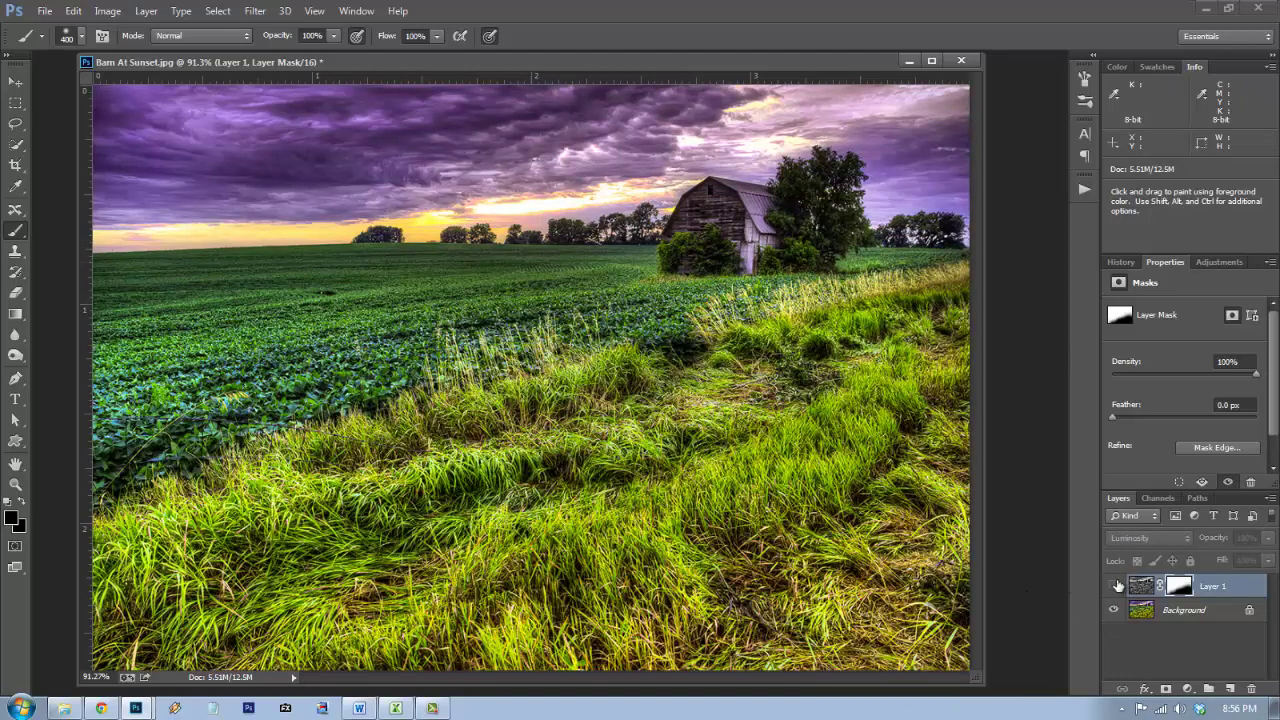
{"action": "left_click", "coordinate": [1116, 586]}
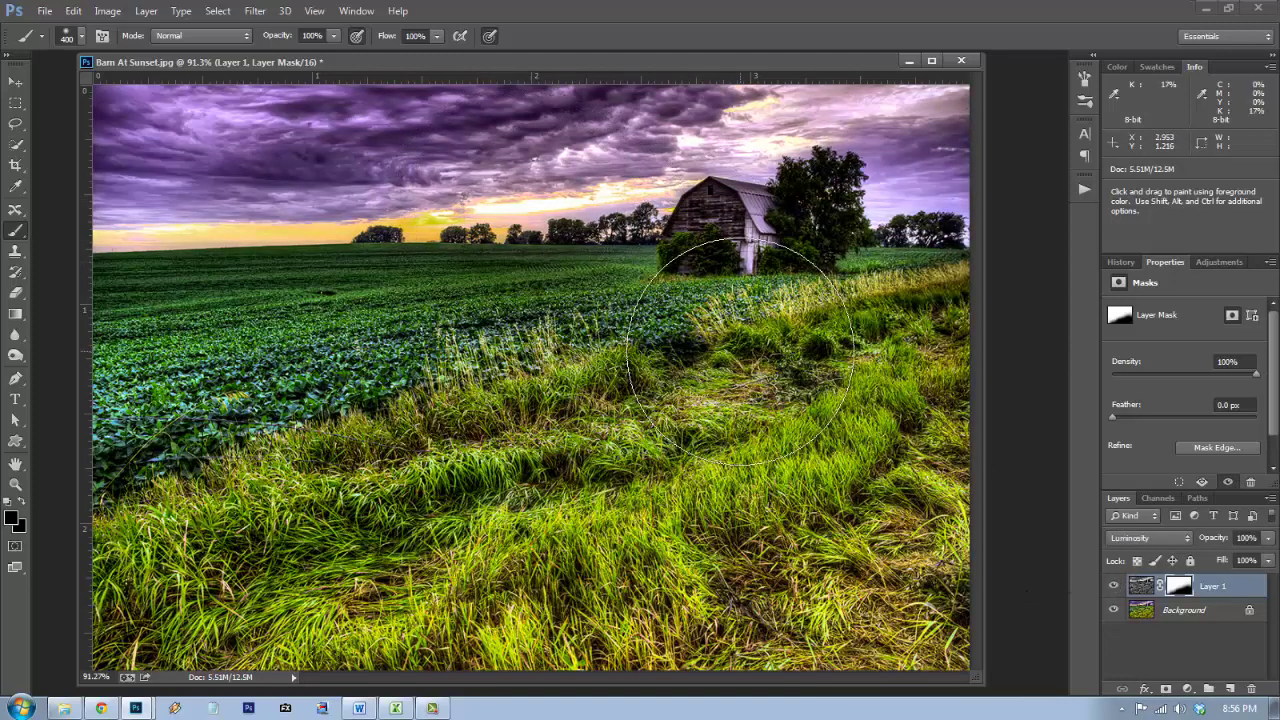
Mask Layer 1 from the bright sunset glow and the cloud above the barn with a 45 px black brush, and compare off and on.
{"action": "key", "text": "bracketleft"}
{"action": "key", "text": "bracketleft"}
{"action": "key", "text": "bracketleft"}
{"action": "key", "text": "bracketleft"}
{"action": "key", "text": "bracketleft"}
{"action": "key", "text": "bracketleft"}
{"action": "key", "text": "bracketleft"}
{"action": "key", "text": "bracketleft"}
{"action": "key", "text": "bracketleft"}
{"action": "key", "text": "bracketleft"}
{"action": "key", "text": "bracketleft"}
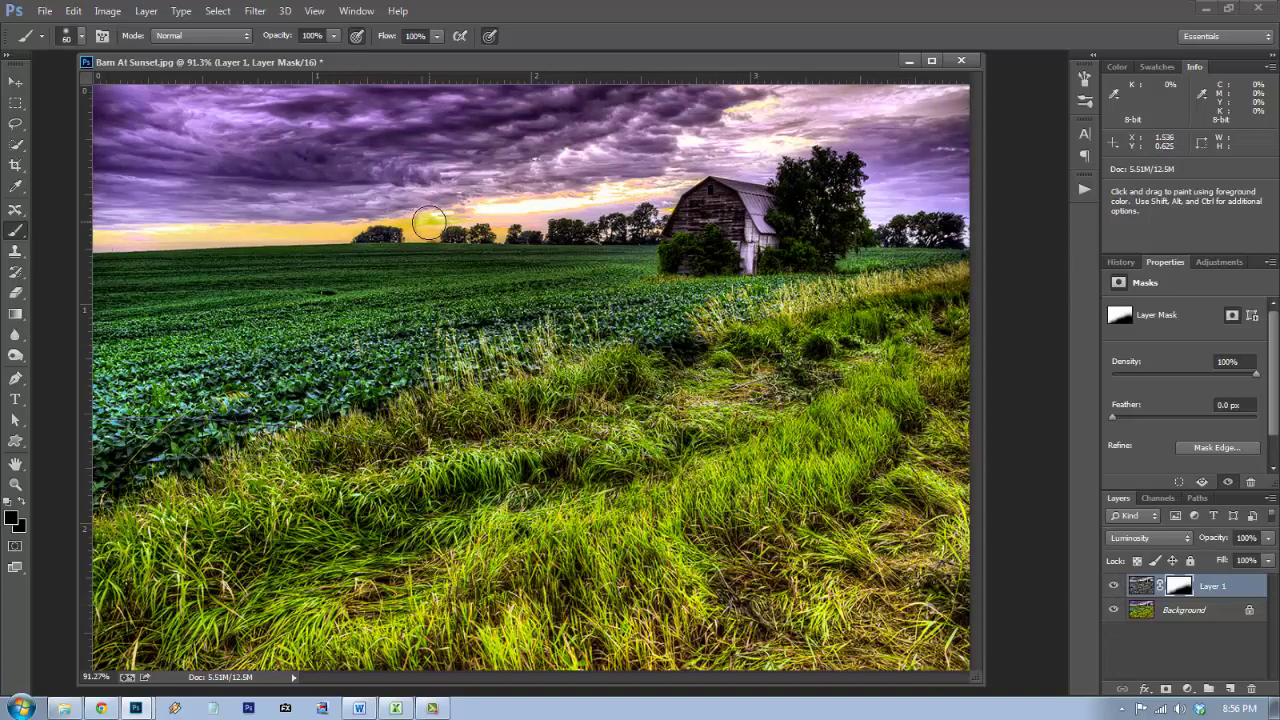
{"action": "key", "text": "bracketleft"}
{"action": "key", "text": "bracketleft"}
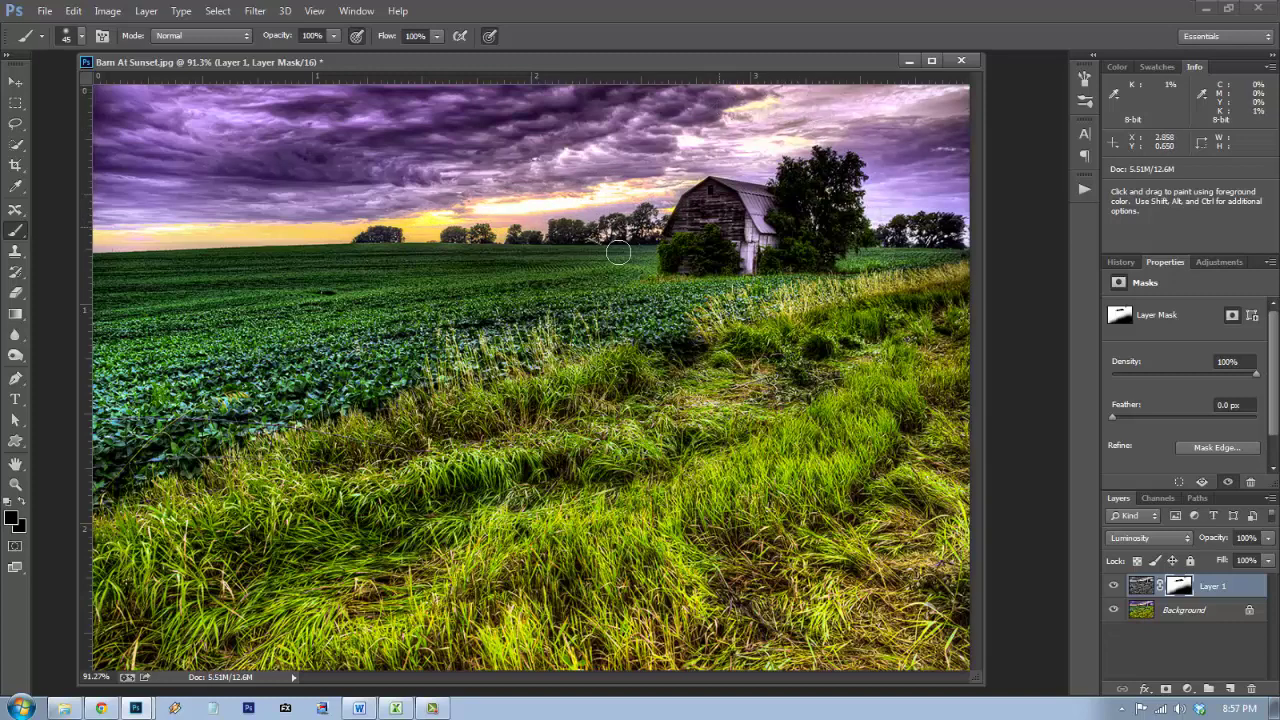
{"action": "left_click", "coordinate": [1113, 586]}
{"action": "left_click", "coordinate": [1113, 587]}
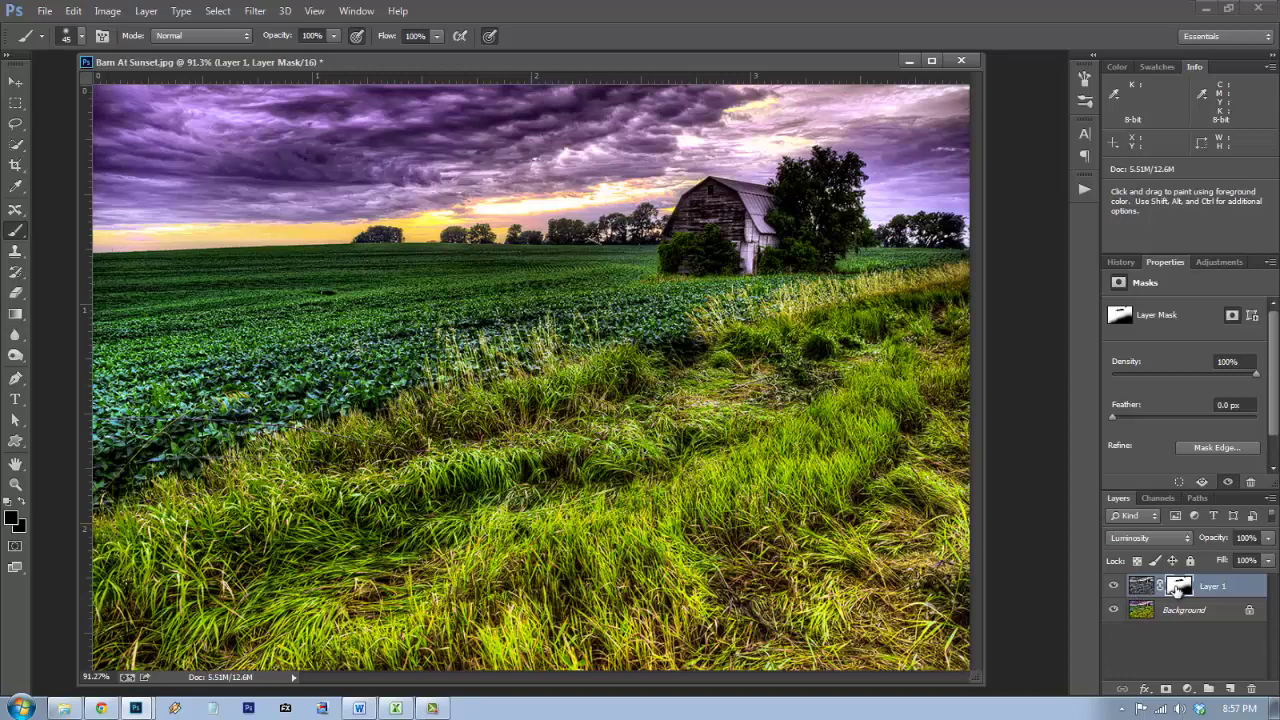
Duplicate Layer 1, delete the copy's layer mask, and set the copy's blend mode to Normal.
{"action": "left_click", "coordinate": [1141, 588]}
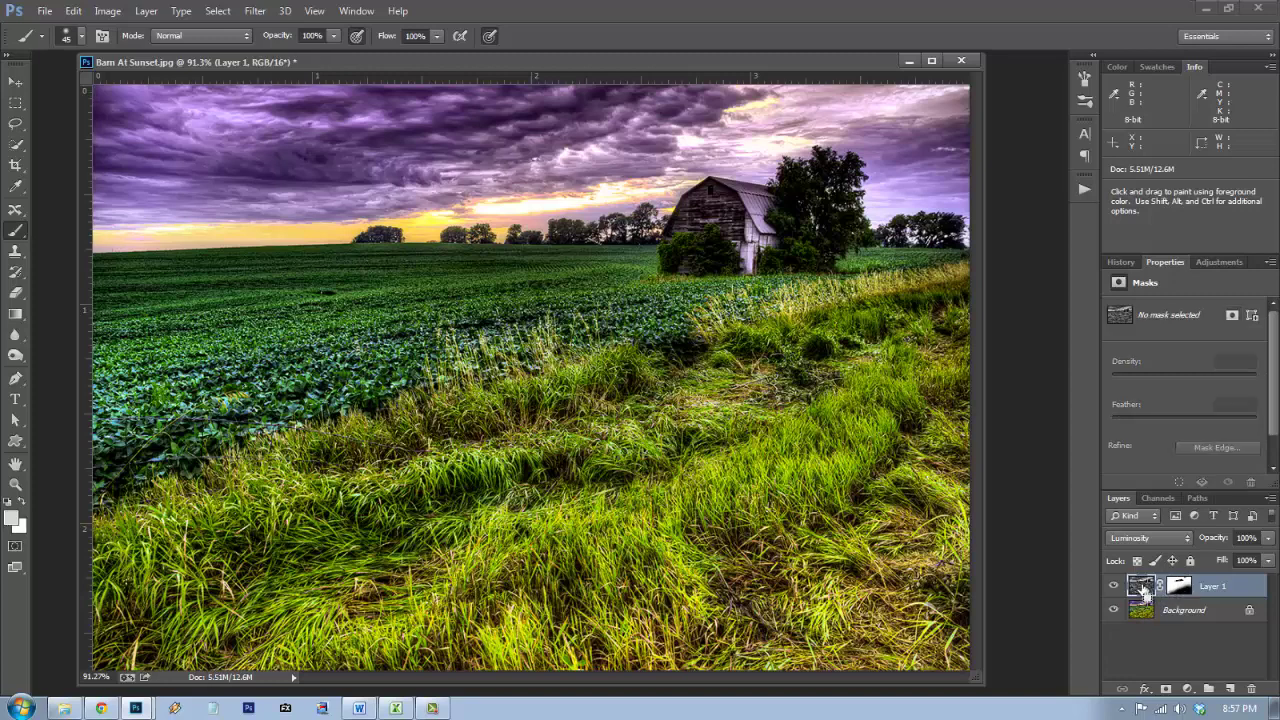
{"action": "key", "text": "ctrl+j"}
{"action": "left_click", "coordinate": [1179, 586]}
{"action": "left_click_drag", "start_coordinate": [1179, 586], "coordinate": [1251, 689]}
{"action": "left_click", "coordinate": [714, 285]}
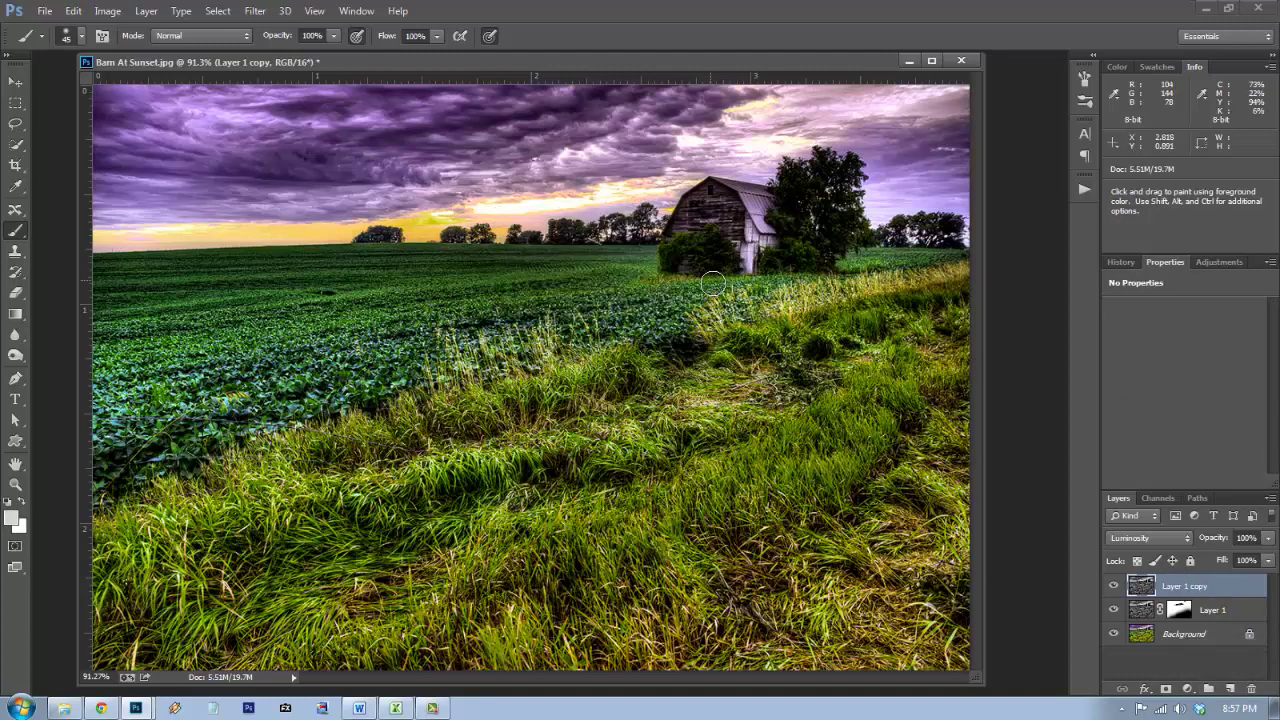
{"action": "left_click", "coordinate": [1145, 538]}
{"action": "left_click", "coordinate": [1140, 125]}
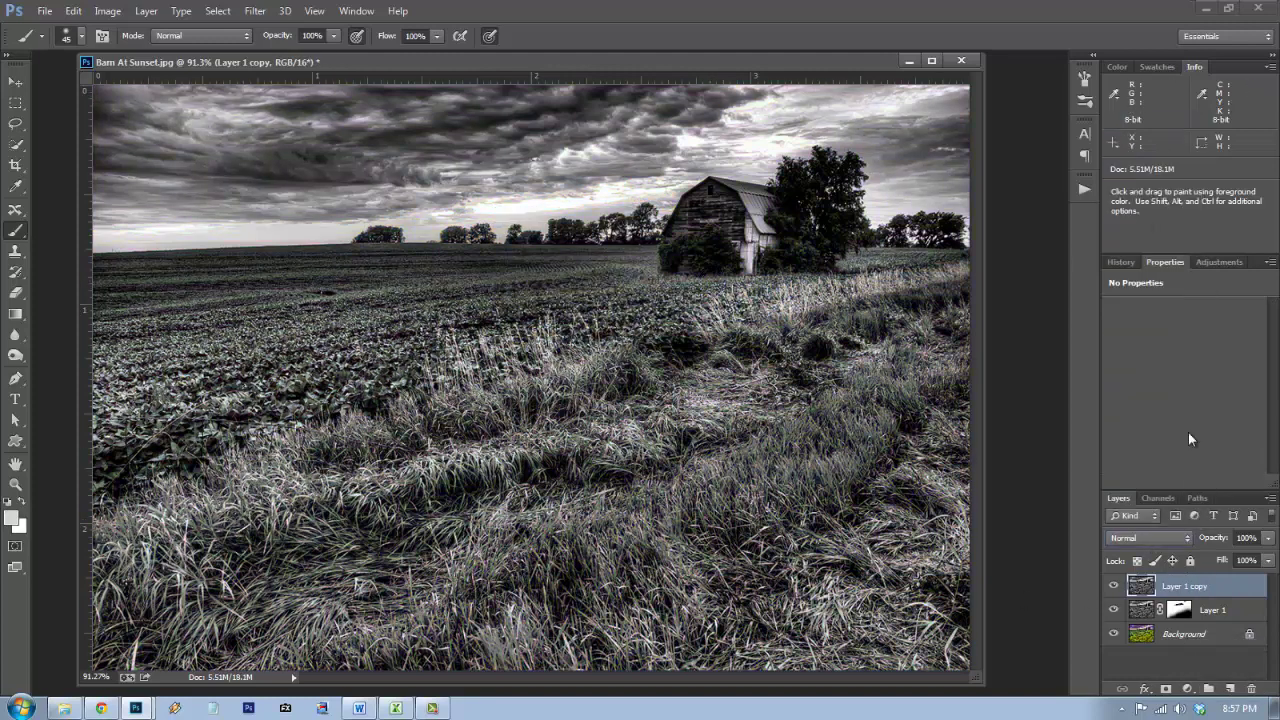
Add a Threshold adjustment above Layer 1 copy and inspect the darkest and brightest areas at levels 1 and 251.
{"action": "left_click", "coordinate": [1187, 689]}
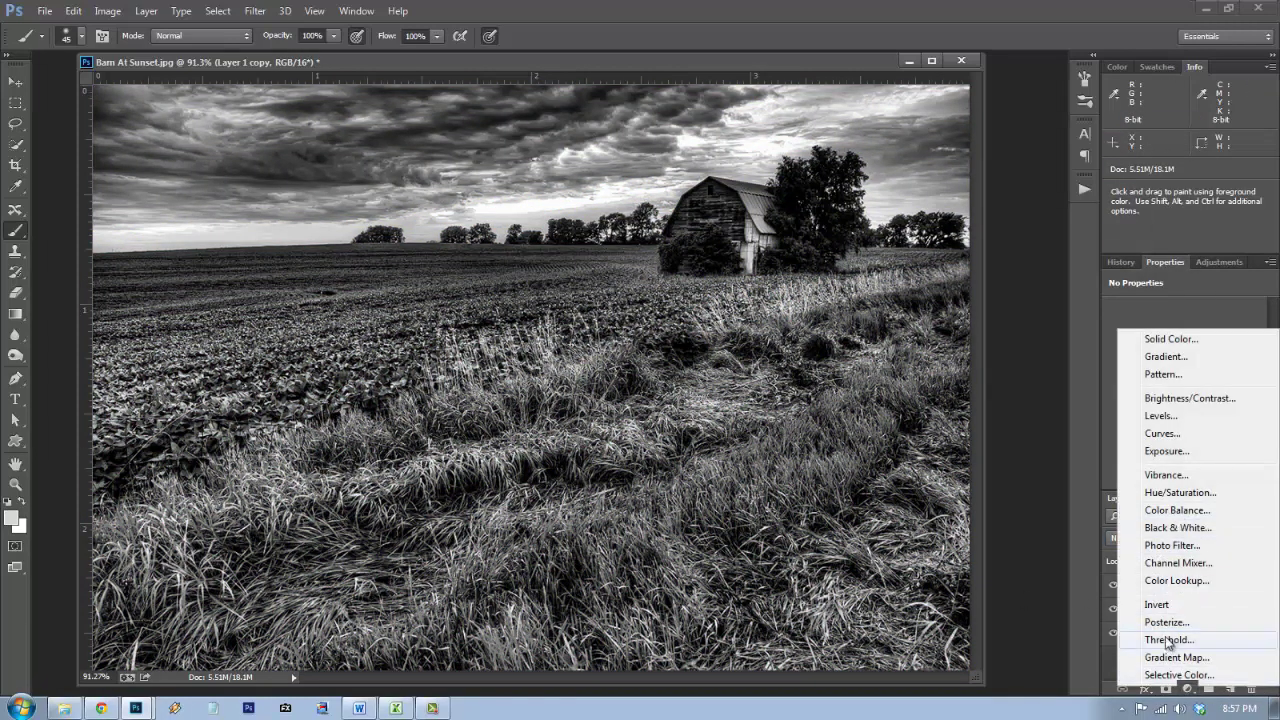
{"action": "left_click", "coordinate": [1167, 641]}
{"action": "left_click_drag", "start_coordinate": [1185, 396], "coordinate": [1099, 398]}
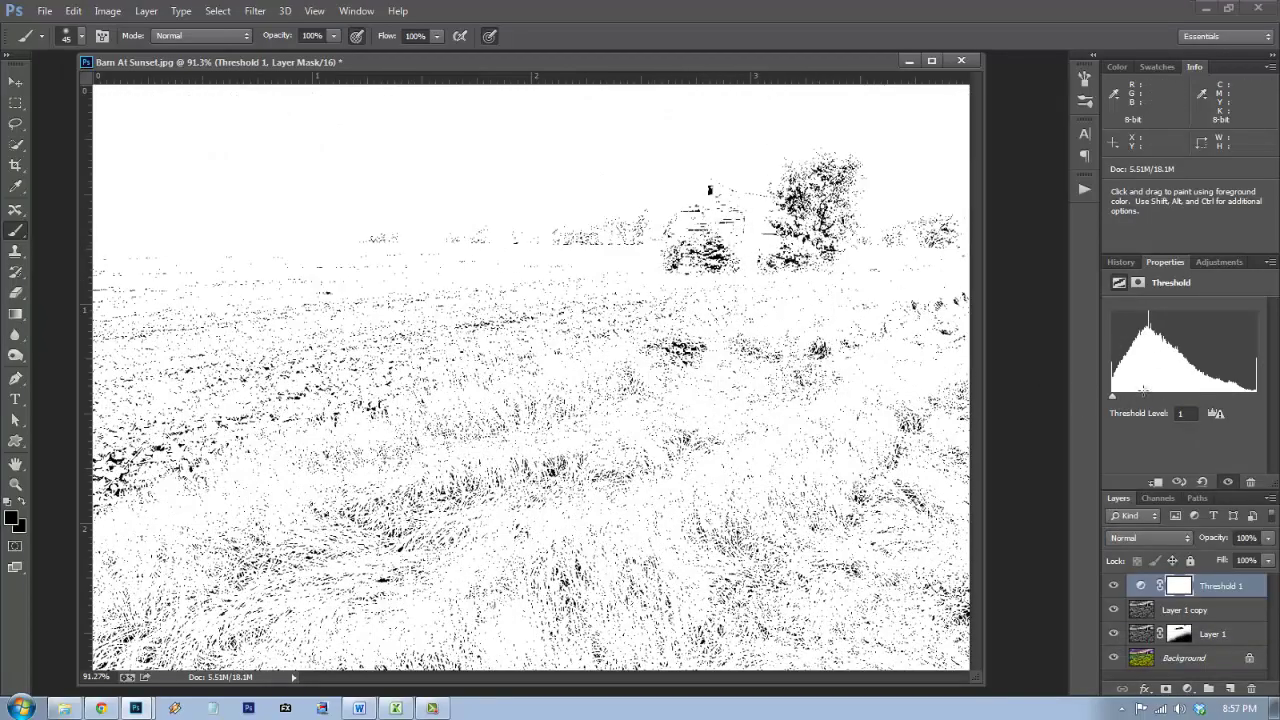
{"action": "left_click_drag", "start_coordinate": [1111, 396], "coordinate": [1254, 405]}
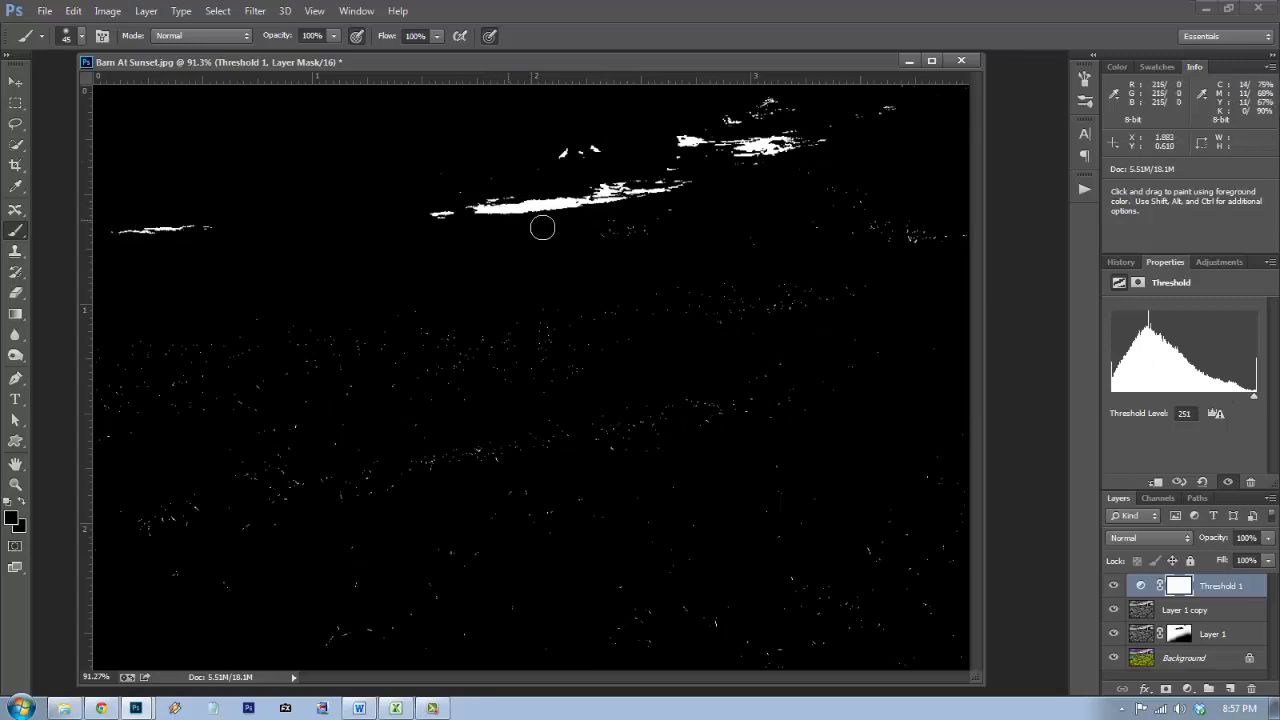
Delete the Threshold adjustment and Layer 1 copy, and compare the photo with Layer 1 hidden and shown.
{"action": "left_click", "coordinate": [1115, 587]}
{"action": "key", "text": "Delete"}
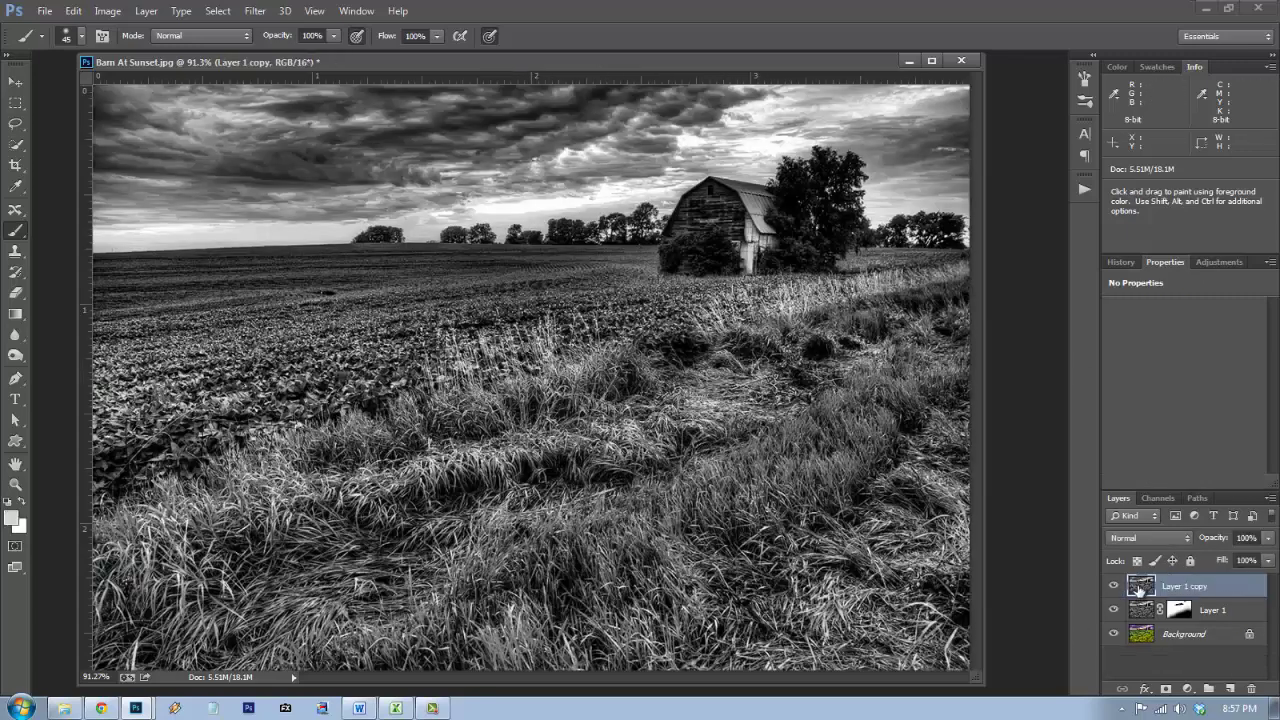
{"action": "key", "text": "Delete"}
{"action": "left_click", "coordinate": [1113, 587]}
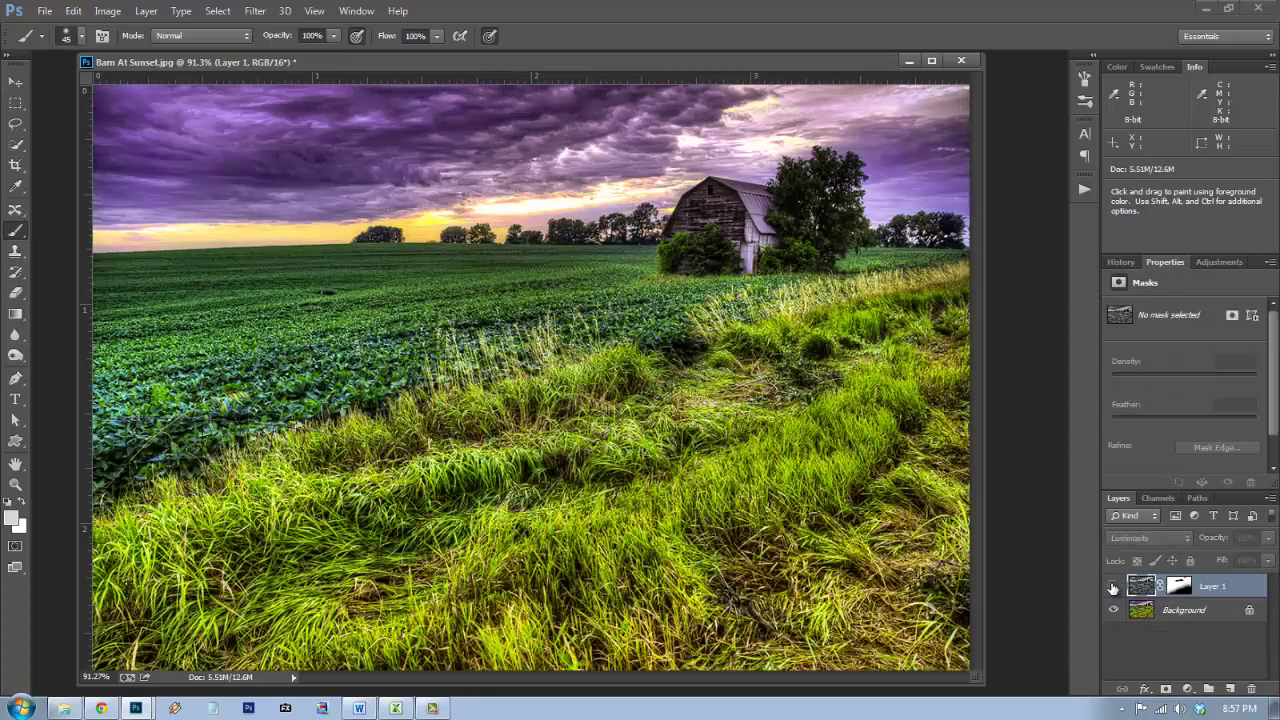
{"action": "left_click", "coordinate": [1113, 587]}
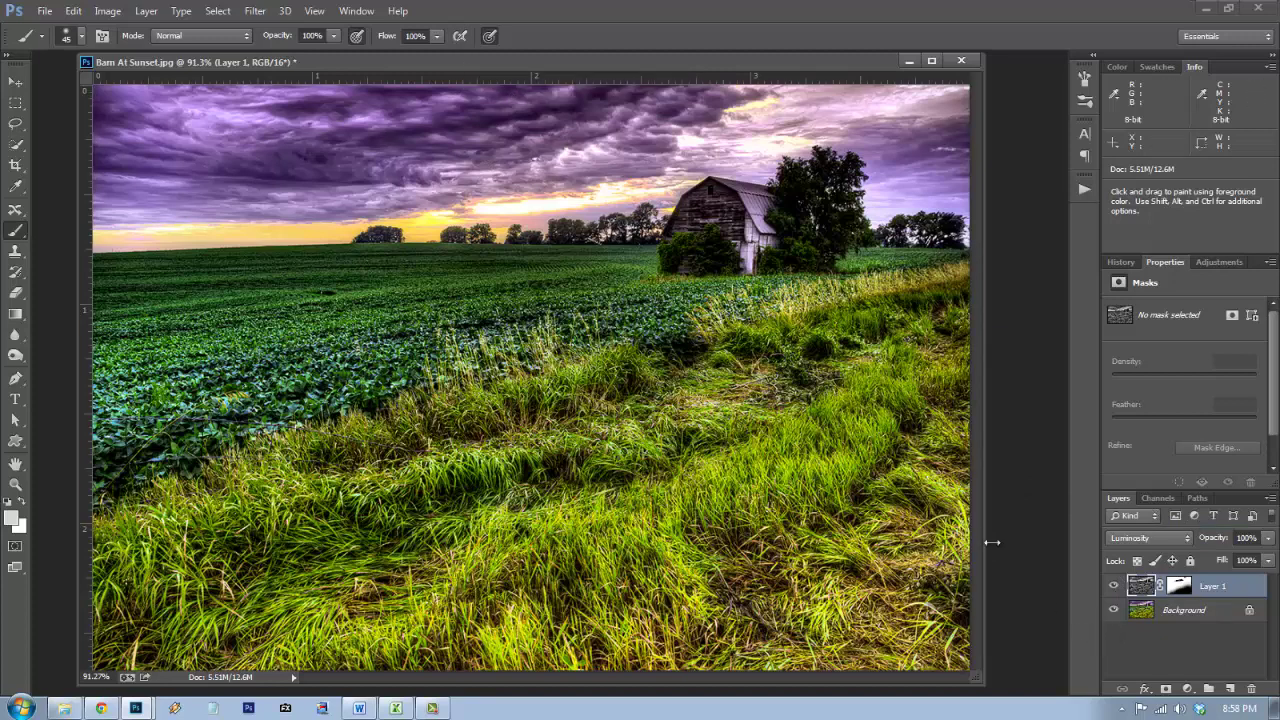
Add a Gradient Map adjustment directly above the Background layer using the Black, White preset.
{"action": "left_click", "coordinate": [1175, 609]}
{"action": "left_click", "coordinate": [1187, 689]}
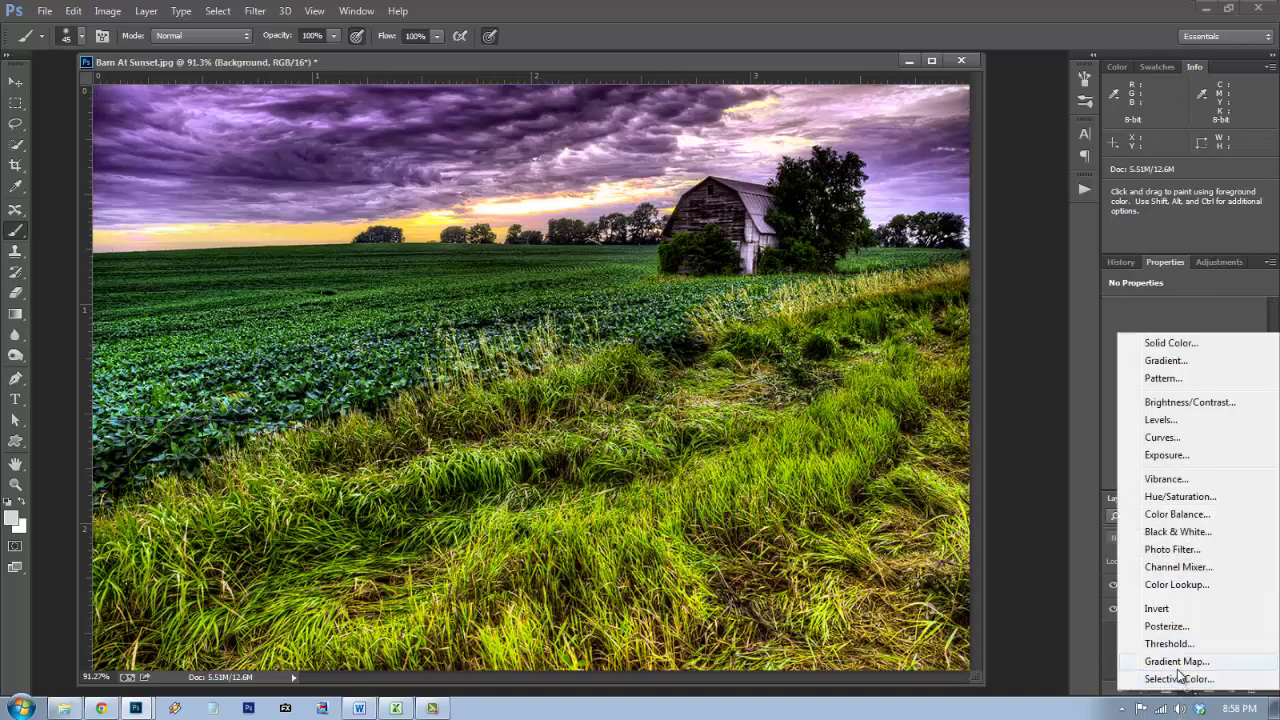
{"action": "left_click", "coordinate": [1175, 661]}
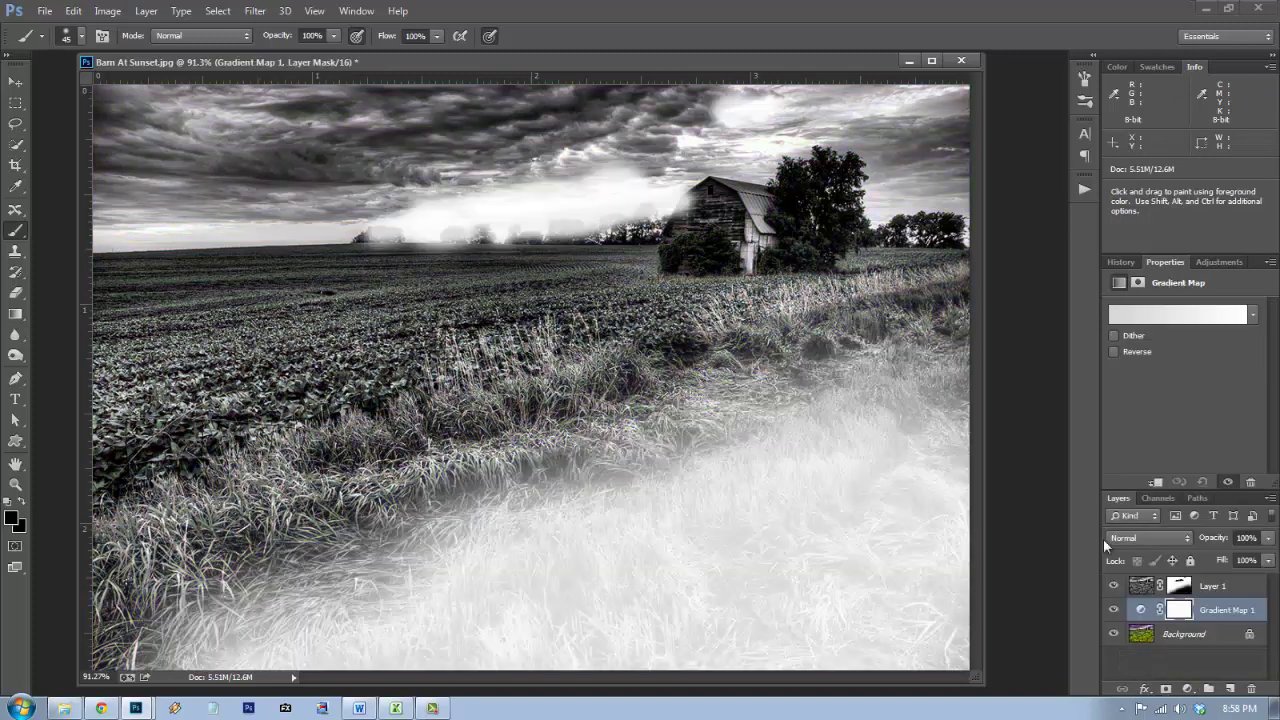
{"action": "left_click", "coordinate": [1125, 315]}
{"action": "left_click", "coordinate": [932, 165]}
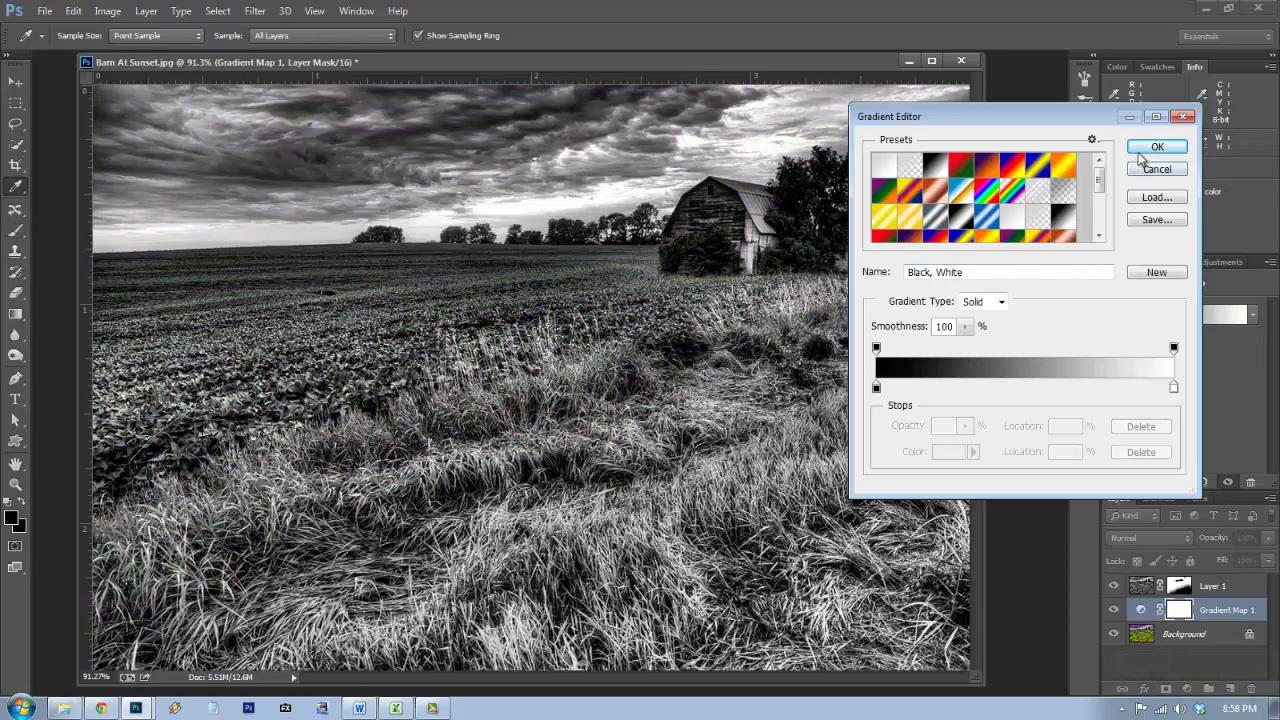
{"action": "left_click", "coordinate": [1152, 148]}
Hide Layer 1 and set the Gradient Map adjustment's blend mode to Luminosity.
{"action": "left_click", "coordinate": [1114, 586]}
{"action": "left_click", "coordinate": [1141, 609]}
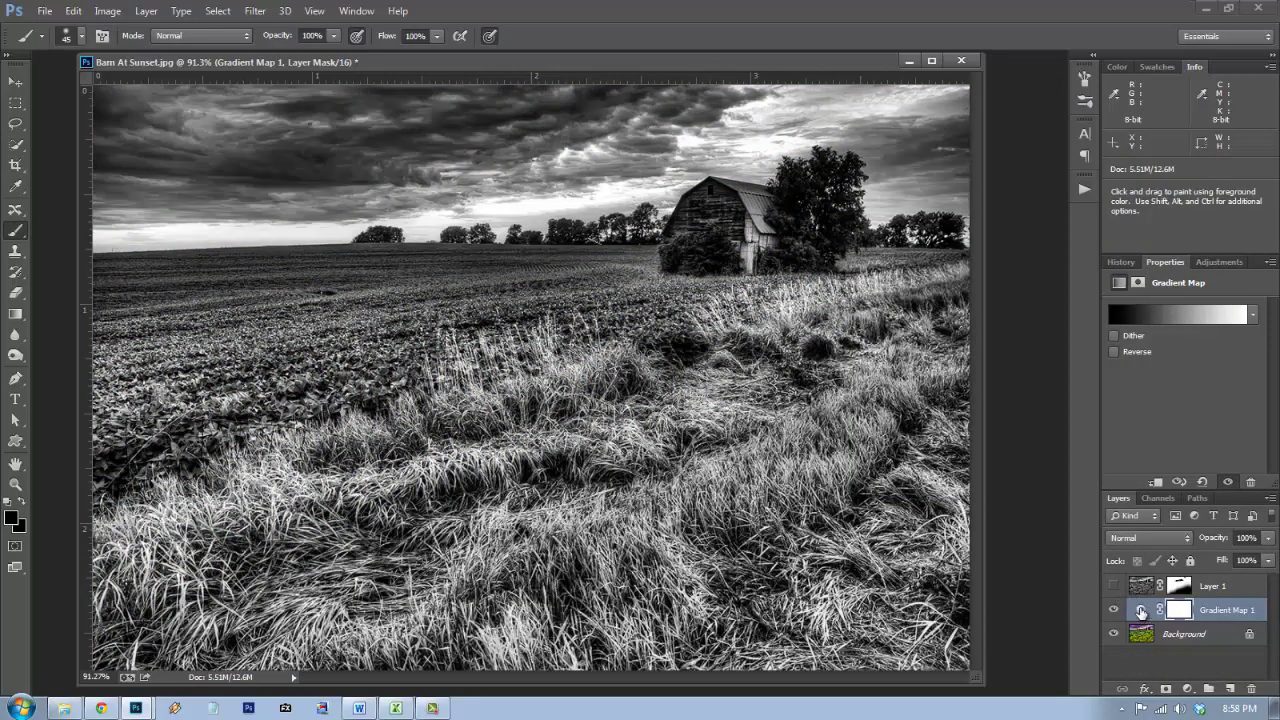
{"action": "left_click", "coordinate": [1146, 538]}
{"action": "left_click", "coordinate": [1140, 533]}
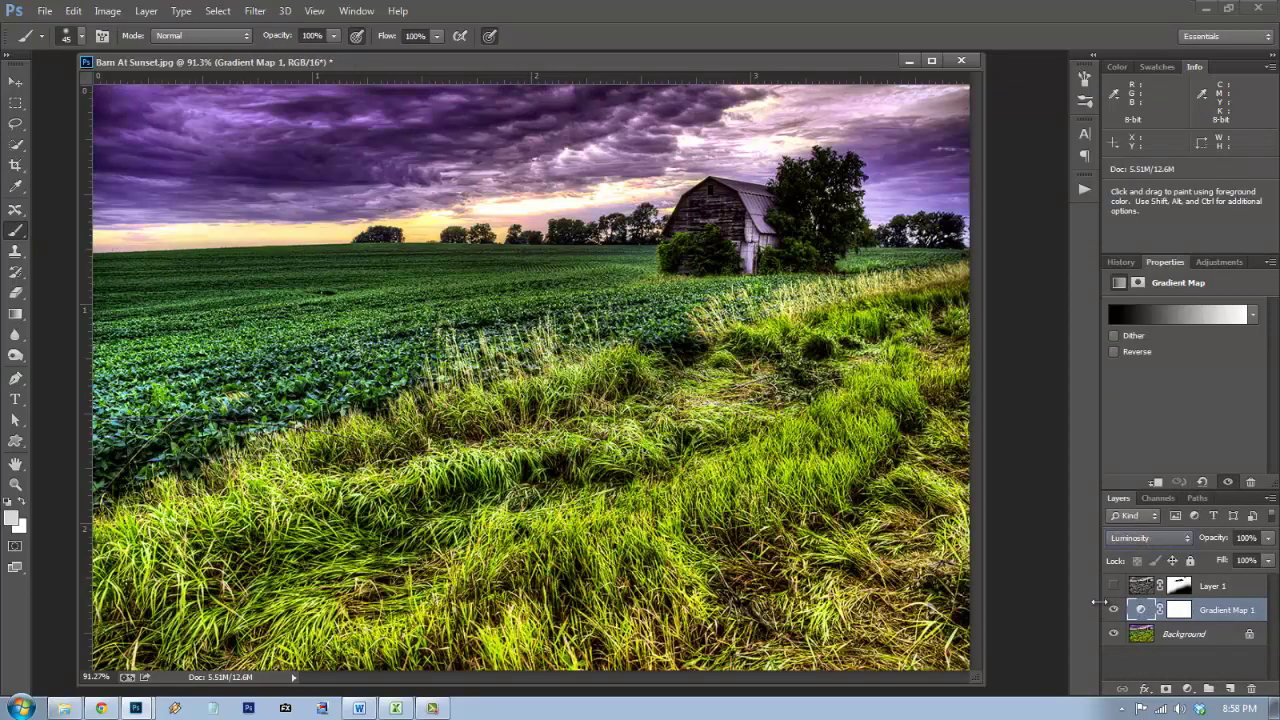
Compare the Gradient Map result with Layer 1 by switching their visibility, and delete the Gradient Map adjustment.
{"action": "left_click", "coordinate": [1114, 609]}
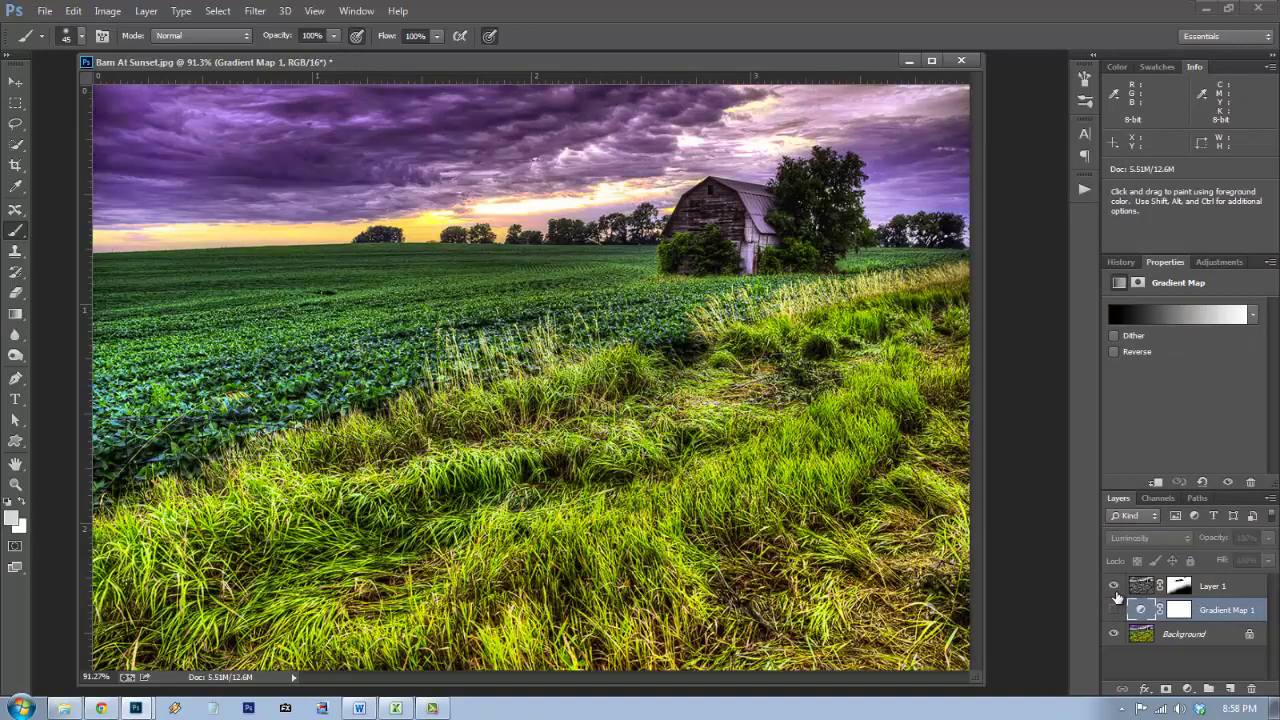
{"action": "left_click", "coordinate": [1114, 586]}
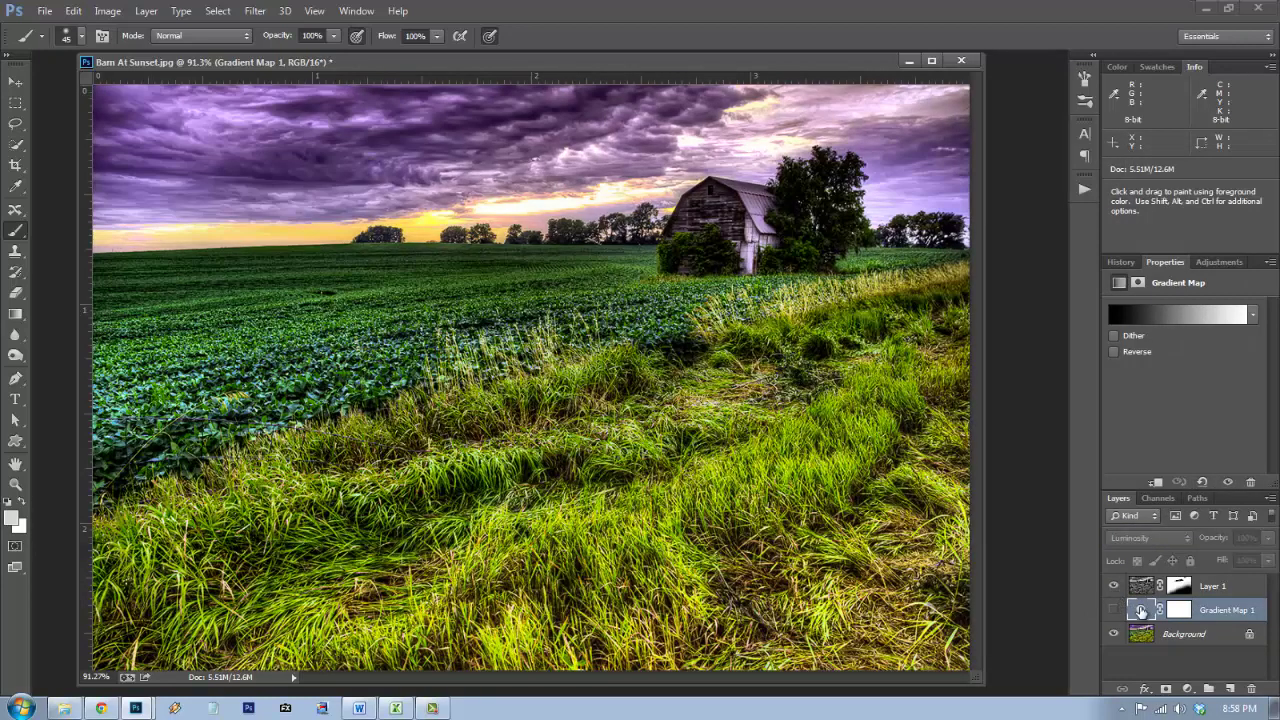
{"action": "key", "text": "Delete"}
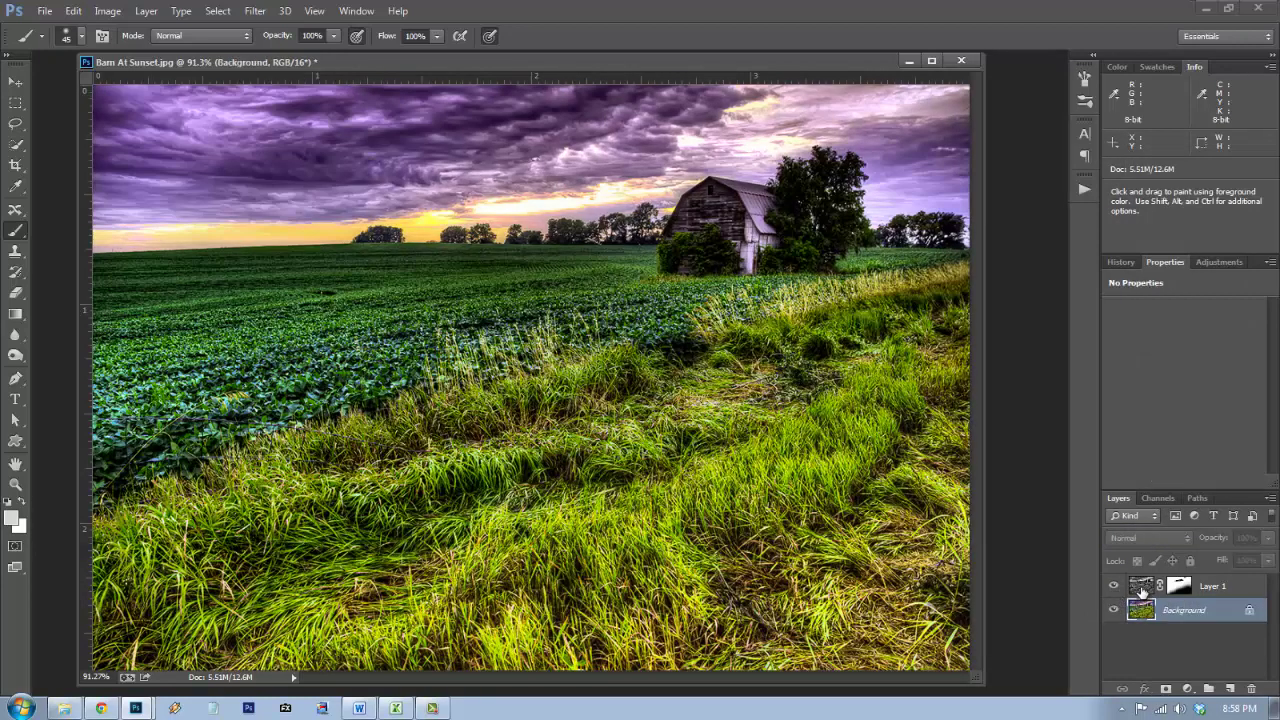